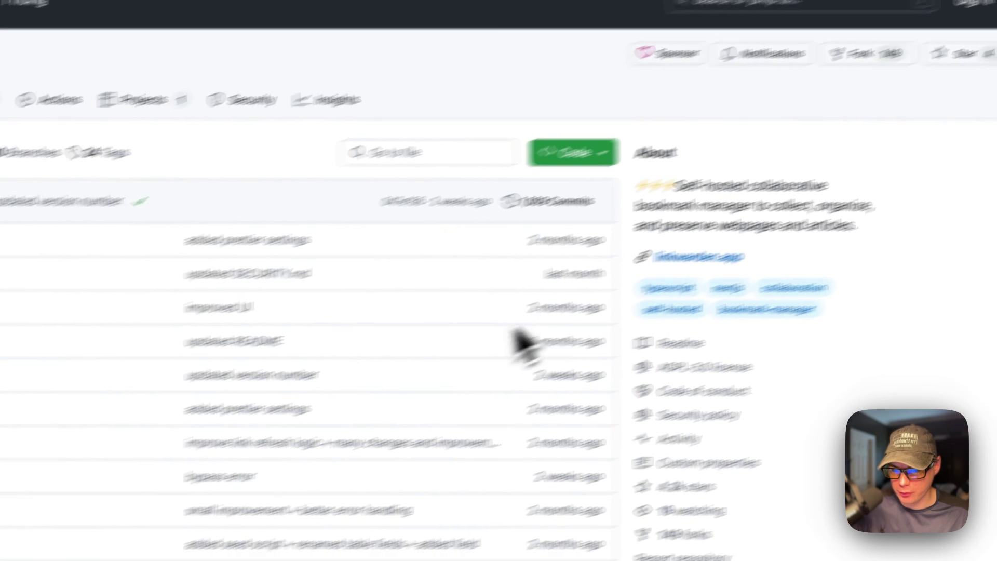
- Read through the Linkwarden repository's README, covering the project description, interface screenshots and feature list
{"action": "scroll", "coordinate": [694, 285], "scroll_direction": "down", "scroll_amount": 15}
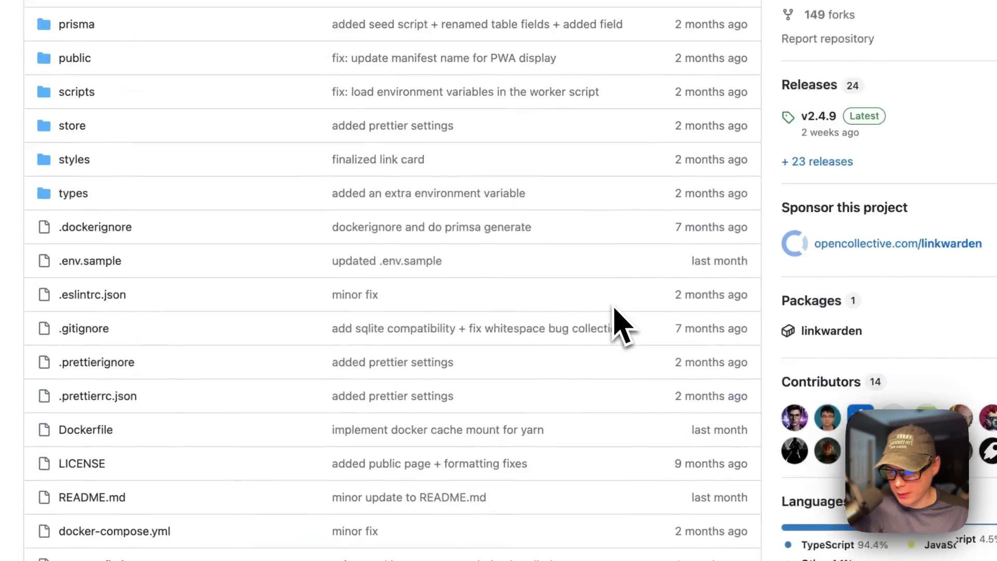
{"action": "scroll", "coordinate": [621, 324], "scroll_direction": "down", "scroll_amount": 20}
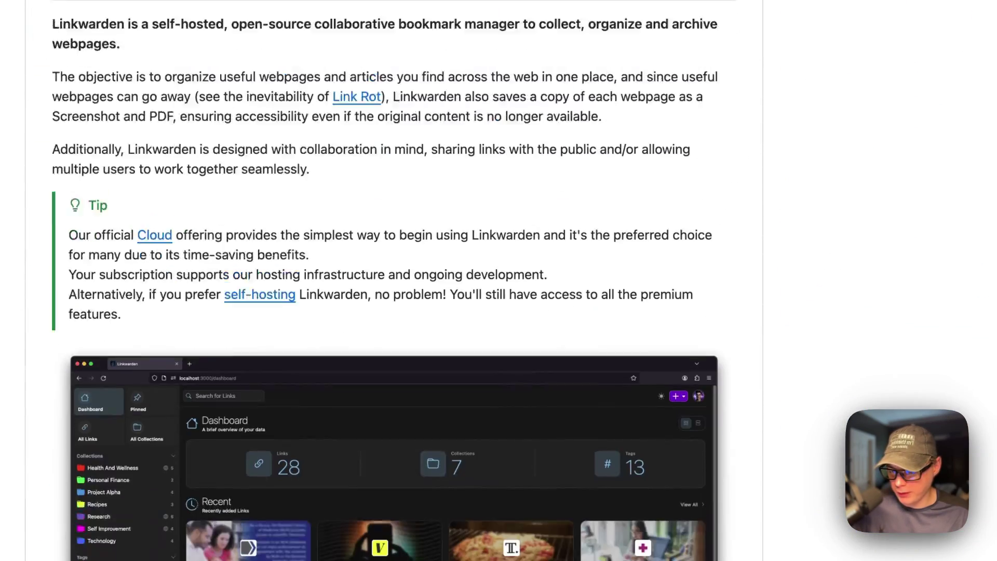
{"action": "scroll", "coordinate": [499, 311], "scroll_direction": "down", "scroll_amount": 3}
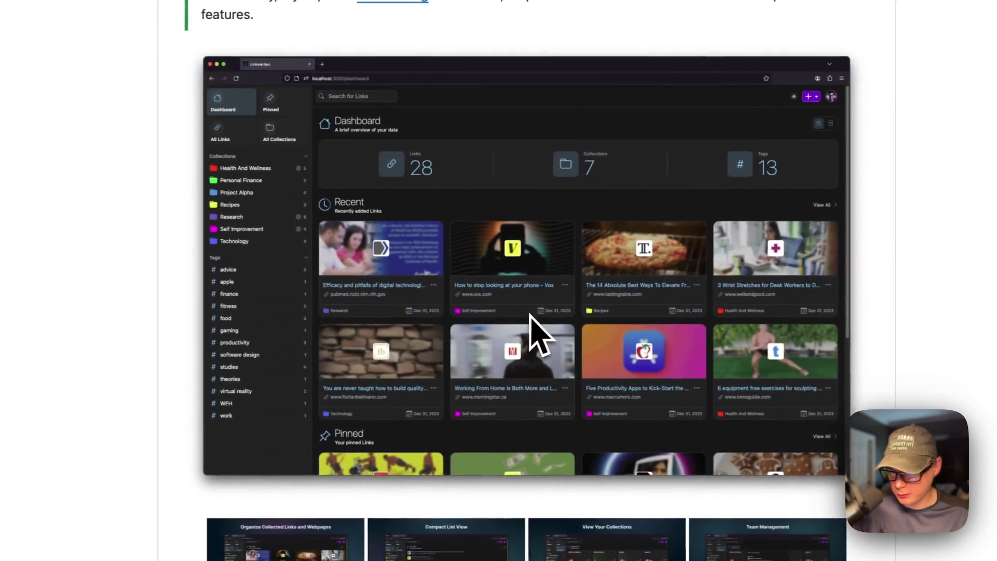
{"action": "scroll", "coordinate": [476, 318], "scroll_direction": "down", "scroll_amount": 5}
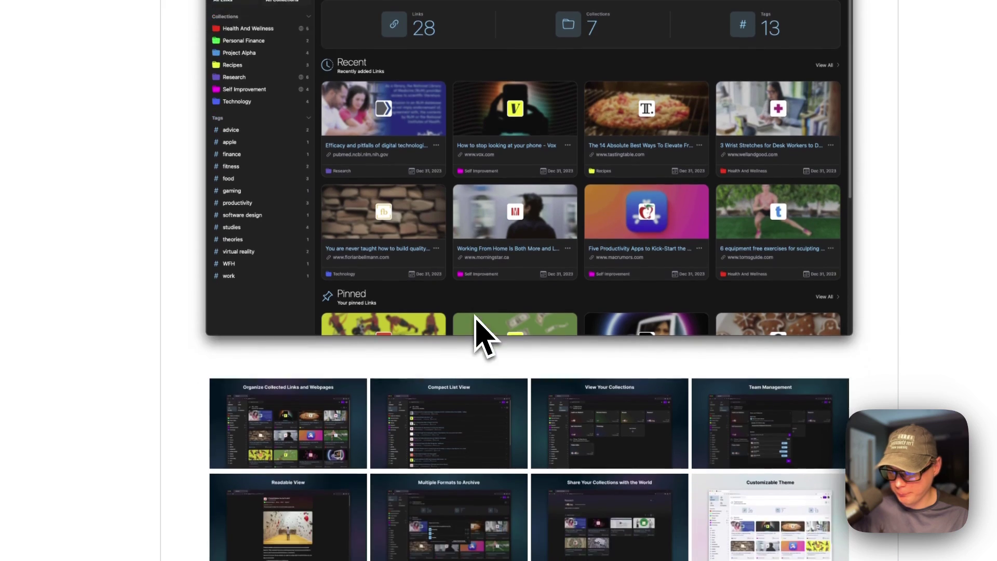
{"action": "scroll", "coordinate": [468, 336], "scroll_direction": "down", "scroll_amount": 1}
{"action": "scroll", "coordinate": [302, 342], "scroll_direction": "down", "scroll_amount": 3}
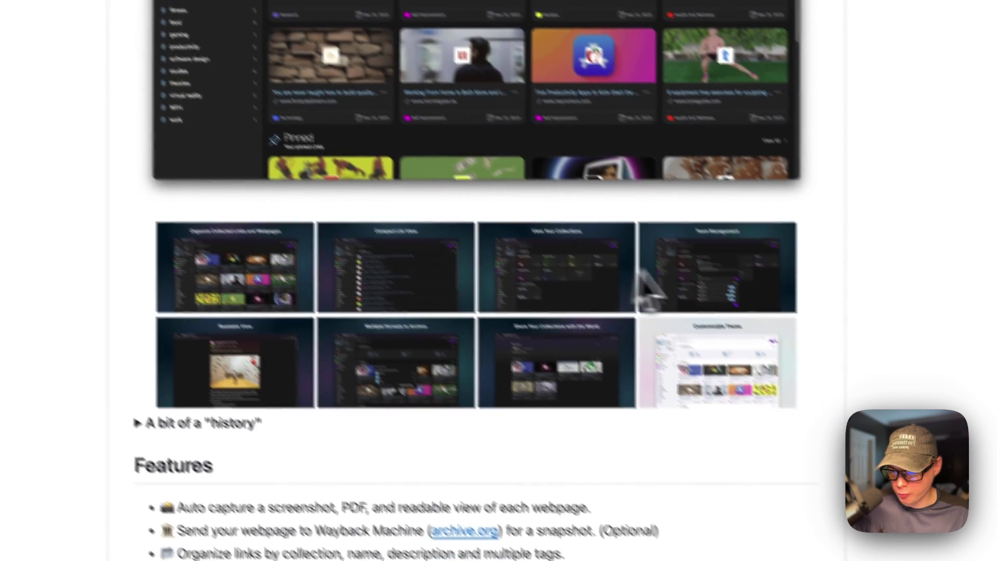
{"action": "scroll", "coordinate": [457, 374], "scroll_direction": "down", "scroll_amount": 8}
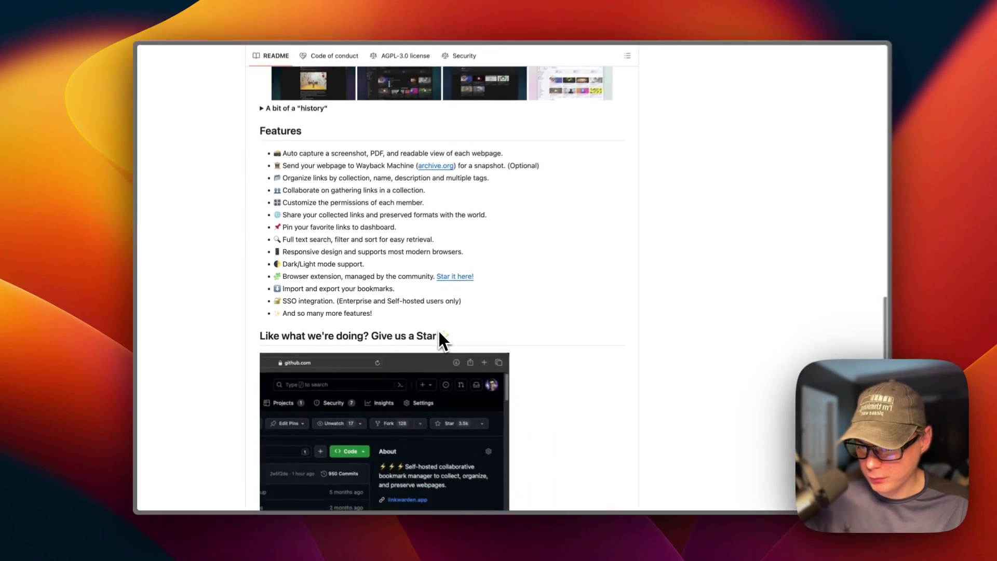
{"action": "scroll", "coordinate": [506, 392], "scroll_direction": "down", "scroll_amount": 3}
{"action": "scroll", "coordinate": [432, 280], "scroll_direction": "up", "scroll_amount": 15}
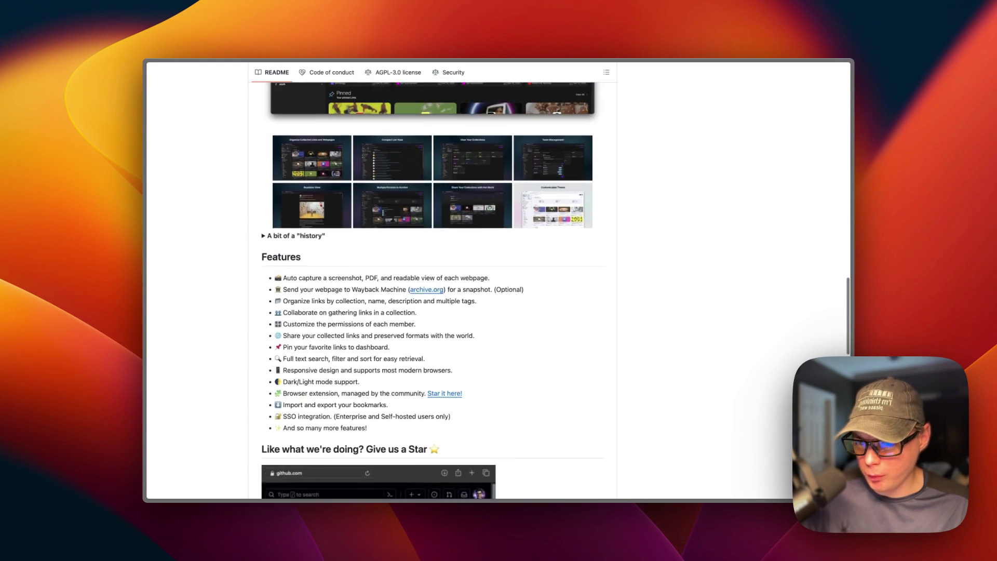
{"action": "scroll", "coordinate": [436, 305], "scroll_direction": "up", "scroll_amount": 5}
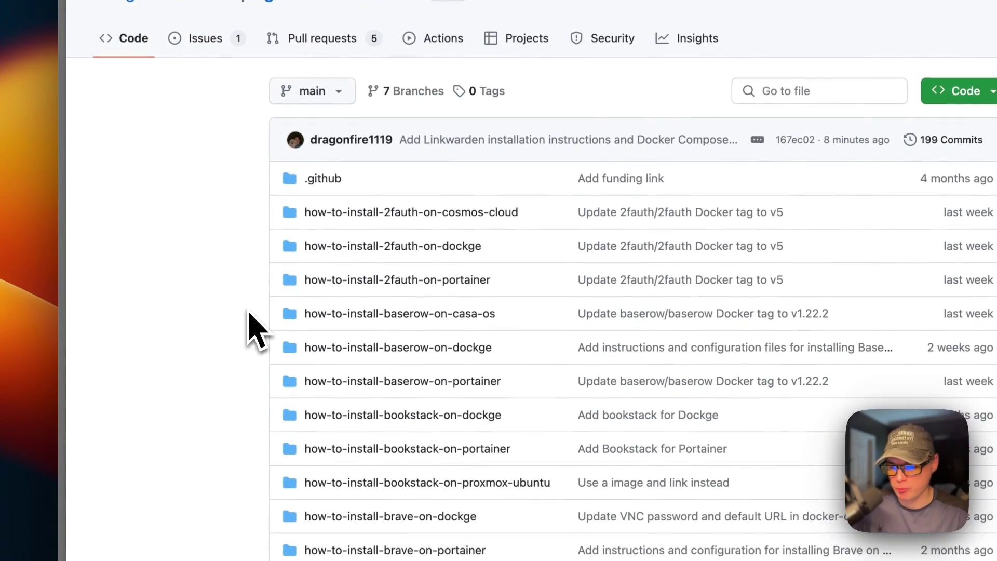
- Search the big-bear-video-assets repository for "link" and open docker-compose.yml in the how-to-install-linkwarden-on-dockge folder
{"action": "left_click", "coordinate": [785, 90]}
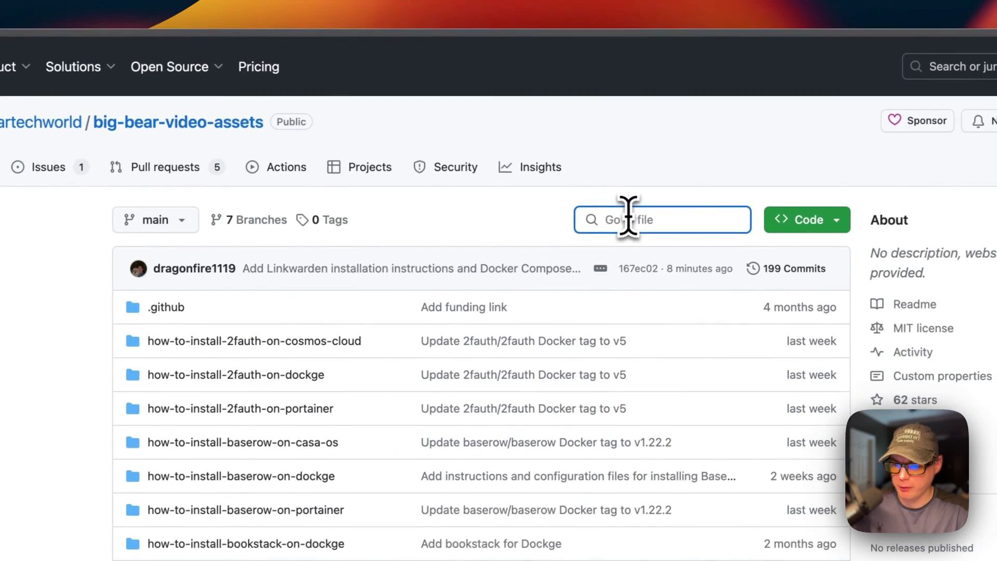
{"action": "type", "text": "link"}
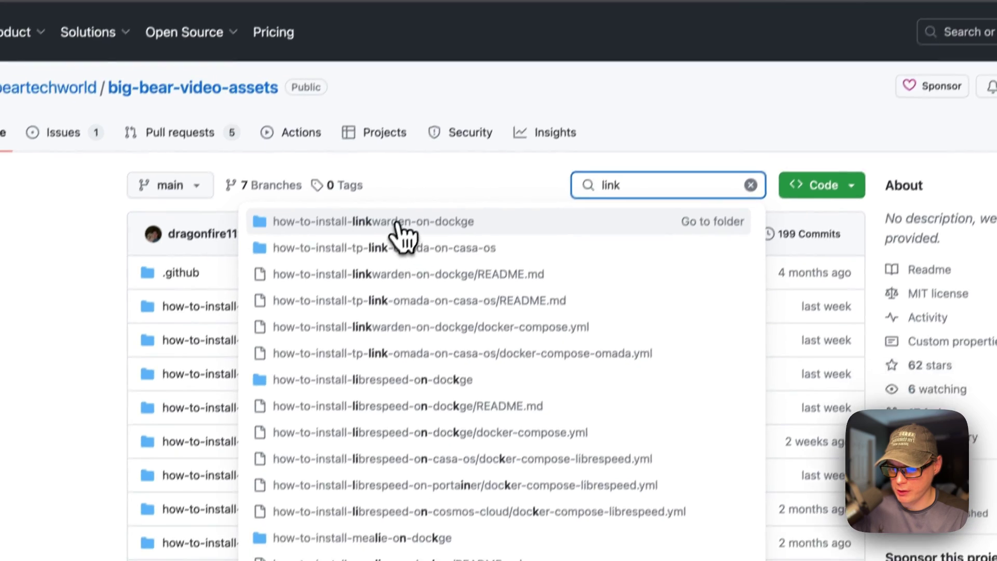
{"action": "left_click", "coordinate": [390, 258]}
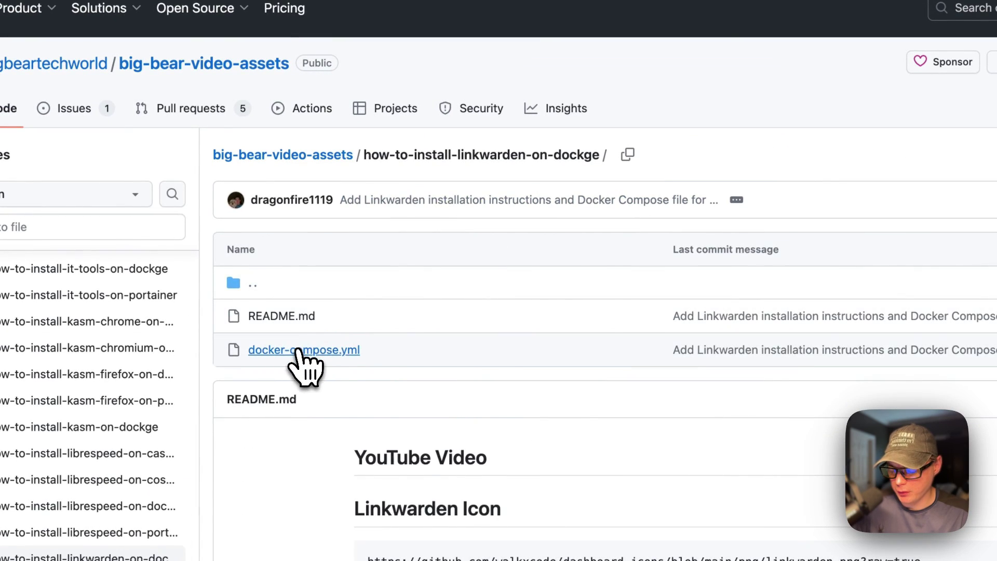
{"action": "left_click", "coordinate": [300, 350]}
- Examine the Compose file's version line, services key, linkwarden service name and container name, highlighting them in the code
{"action": "scroll", "coordinate": [376, 366], "scroll_direction": "down", "scroll_amount": 2}
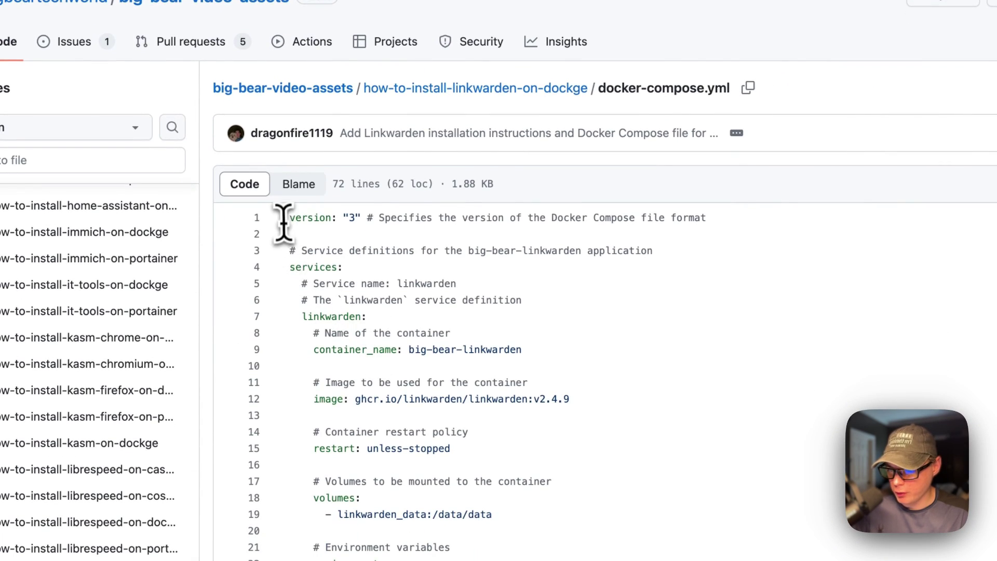
{"action": "left_click_drag", "start_coordinate": [284, 218], "coordinate": [727, 219]}
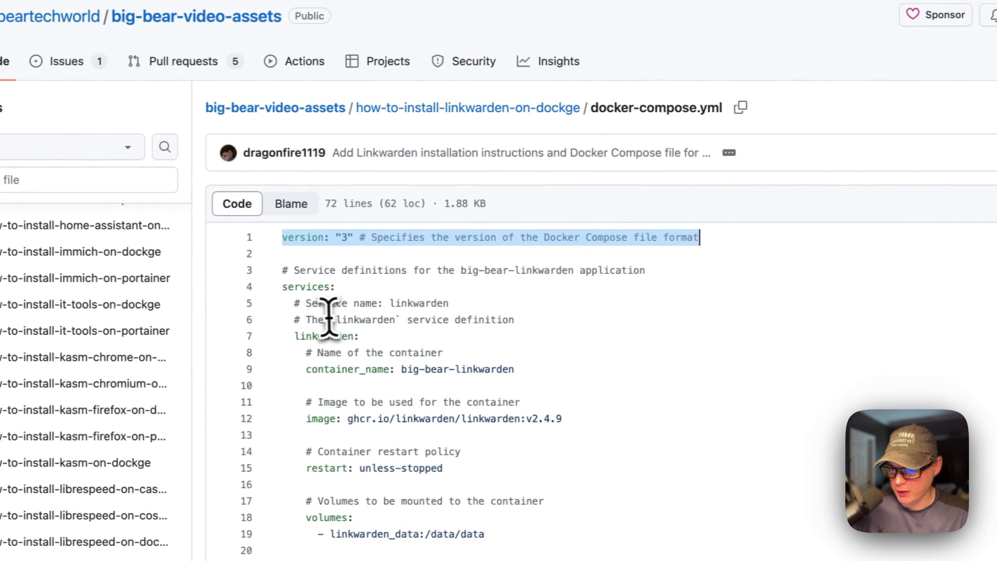
{"action": "left_click", "coordinate": [288, 287]}
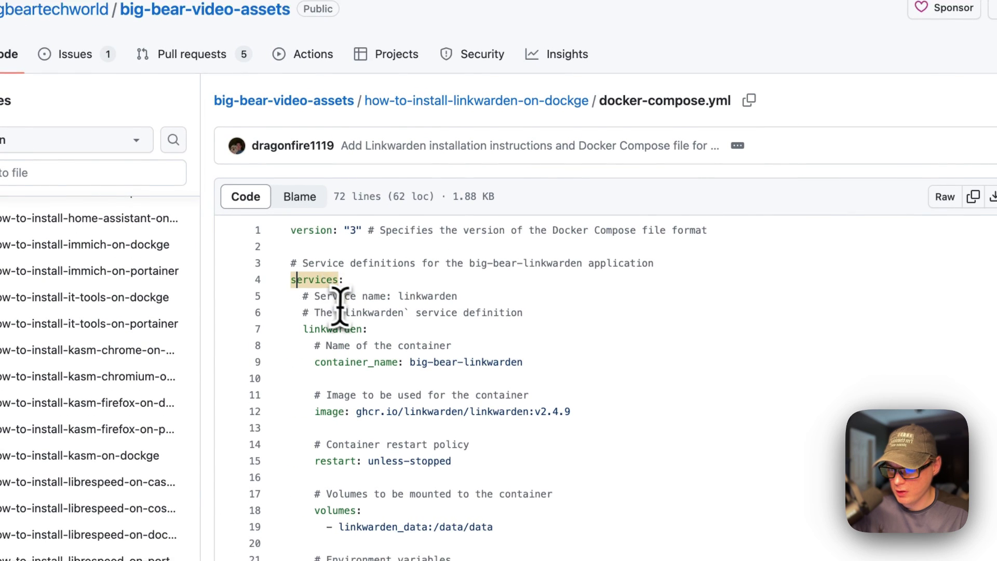
{"action": "scroll", "coordinate": [341, 307], "scroll_direction": "down", "scroll_amount": 2}
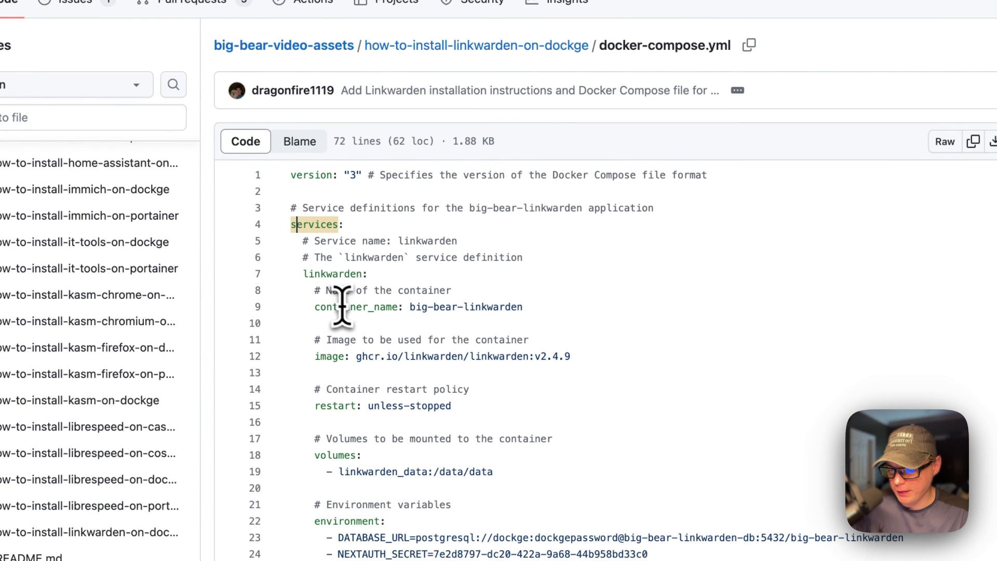
{"action": "left_click", "coordinate": [319, 274]}
{"action": "scroll", "coordinate": [319, 273], "scroll_direction": "down", "scroll_amount": 2}
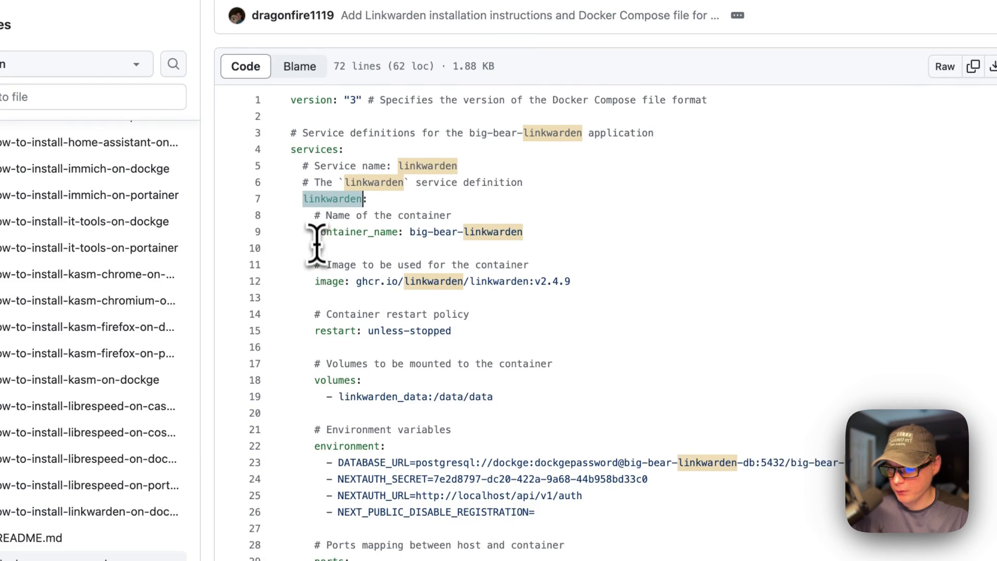
{"action": "left_click_drag", "start_coordinate": [319, 243], "coordinate": [682, 237]}
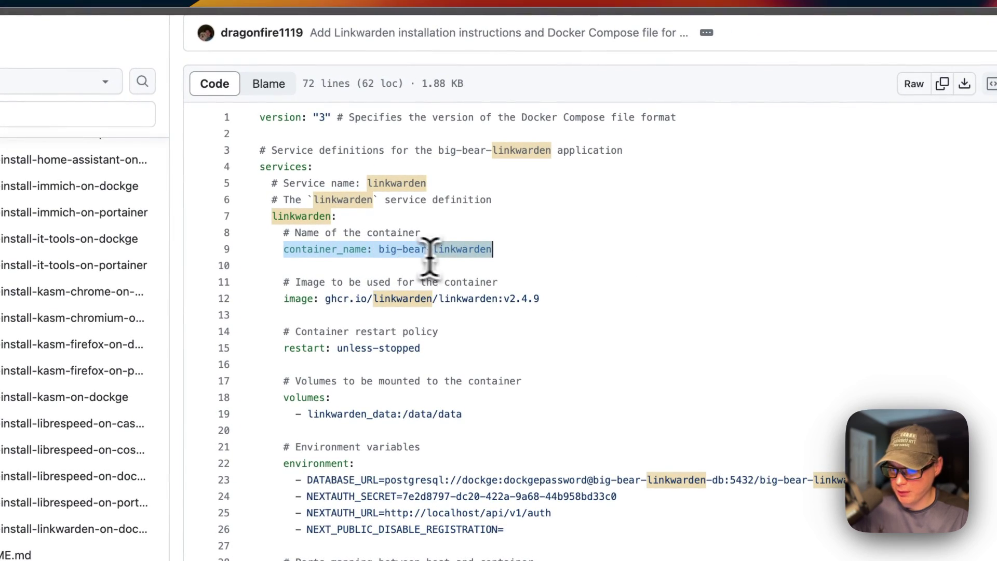
- Examine the linkwarden service's image line part by part (registry, repository, version tag), plus its restart policy
{"action": "left_click_drag", "start_coordinate": [285, 298], "coordinate": [540, 299]}
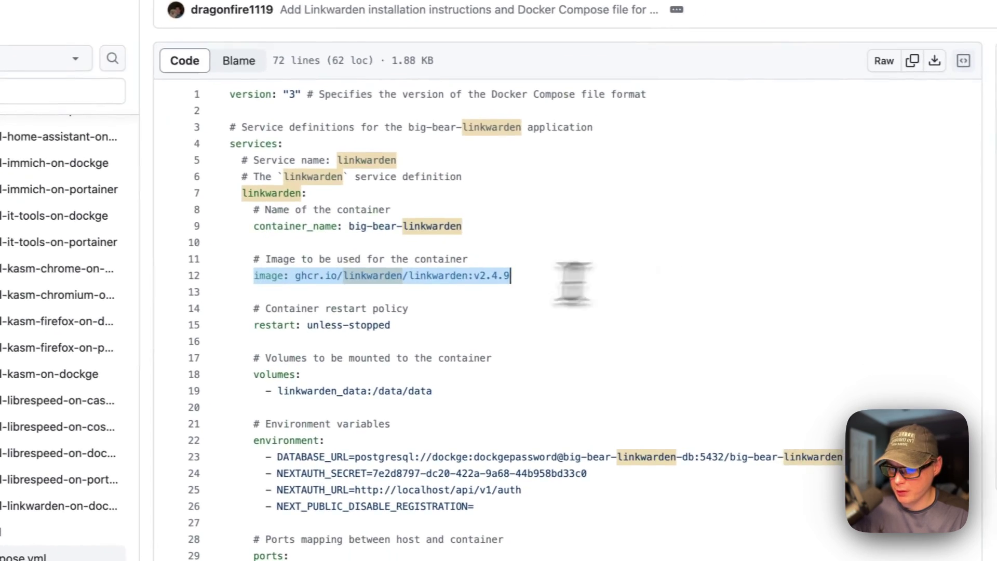
{"action": "double_click", "coordinate": [303, 275]}
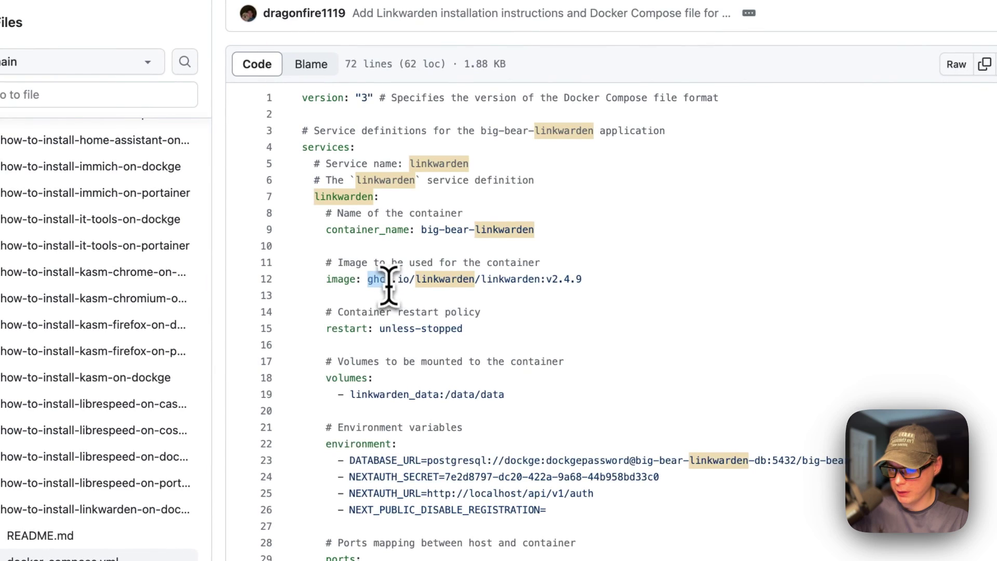
{"action": "left_click_drag", "start_coordinate": [415, 280], "coordinate": [534, 280]}
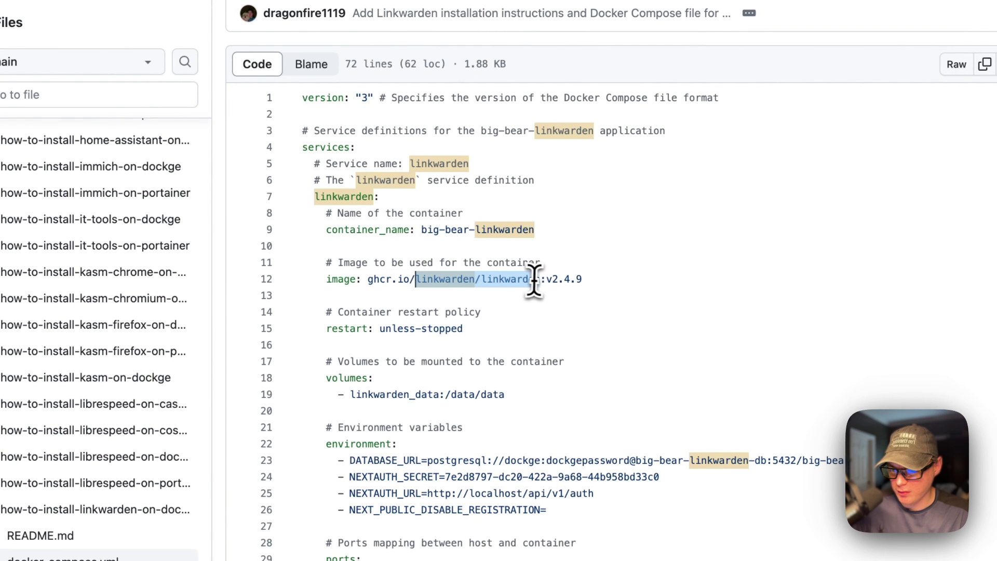
{"action": "double_click", "coordinate": [552, 279]}
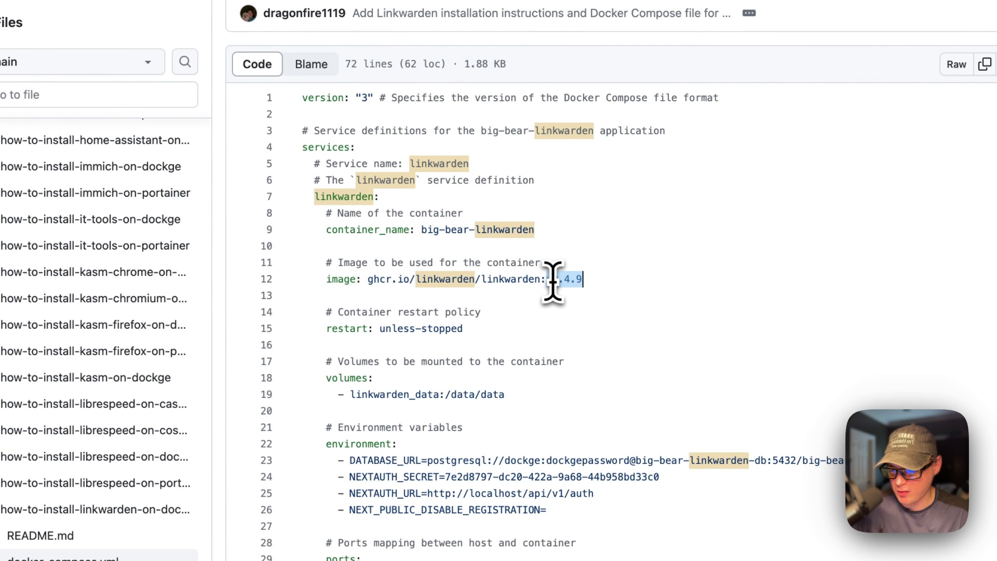
{"action": "scroll", "coordinate": [552, 279], "scroll_direction": "down", "scroll_amount": 2}
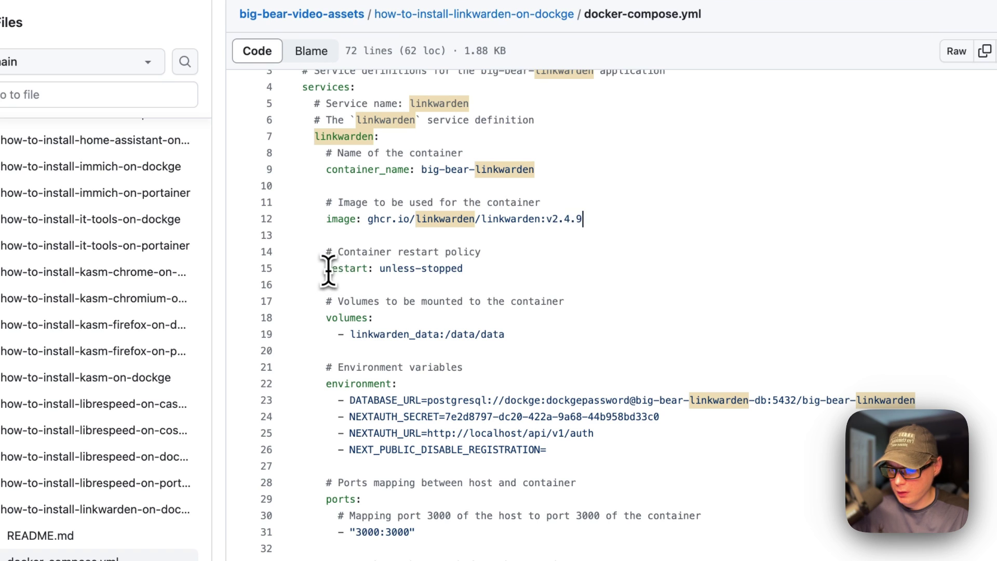
{"action": "left_click_drag", "start_coordinate": [328, 268], "coordinate": [574, 270]}
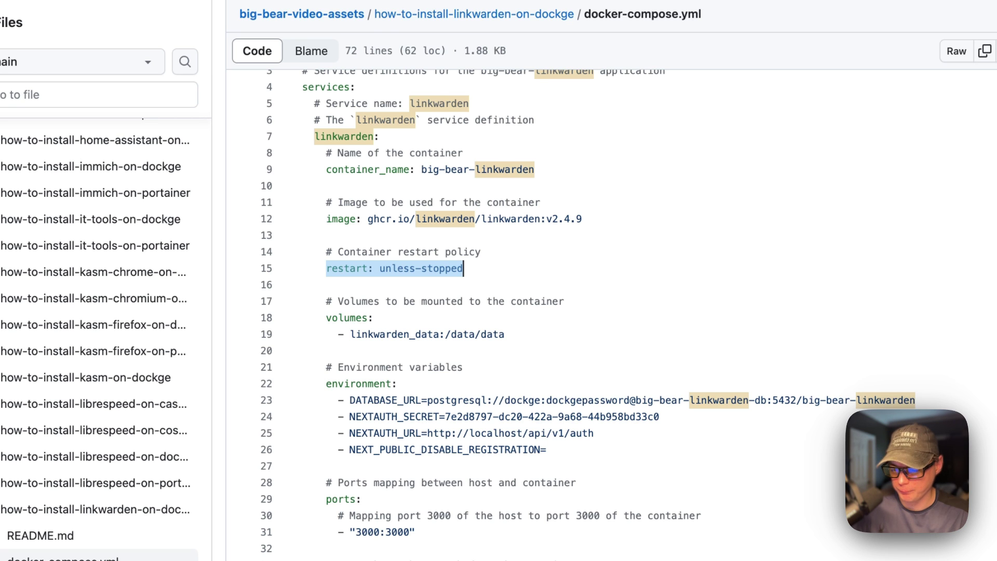
- Examine the linkwarden service's volumes section, highlighting the volume name and the container path separately
{"action": "scroll", "coordinate": [422, 278], "scroll_direction": "down", "scroll_amount": 2}
{"action": "left_click_drag", "start_coordinate": [327, 269], "coordinate": [512, 285]}
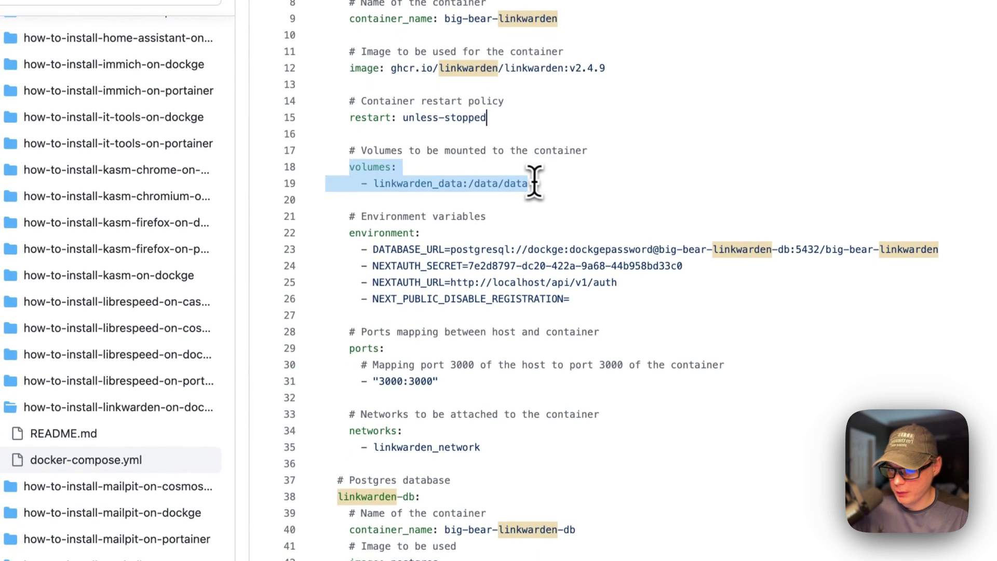
{"action": "double_click", "coordinate": [412, 182]}
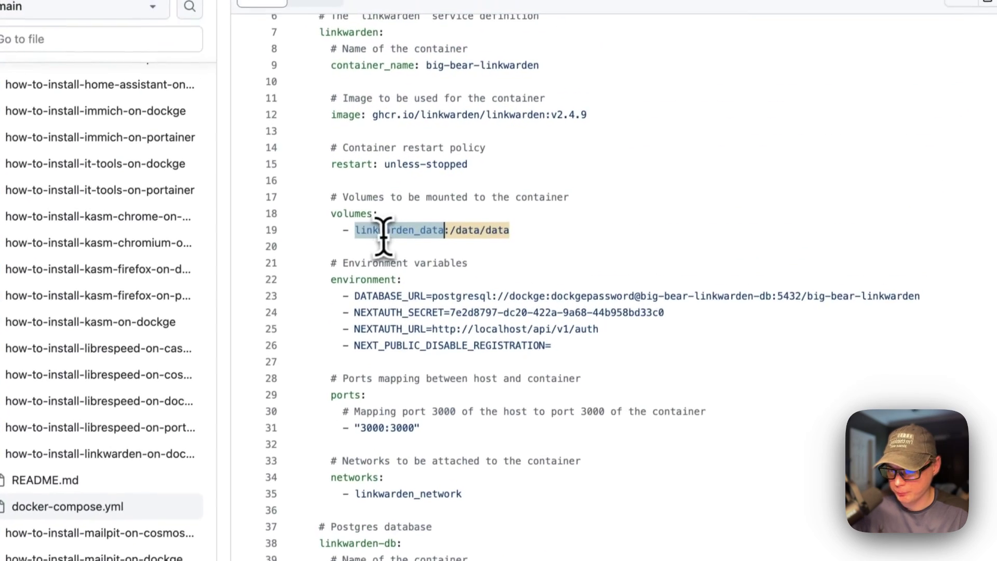
{"action": "left_click_drag", "start_coordinate": [447, 237], "coordinate": [534, 229]}
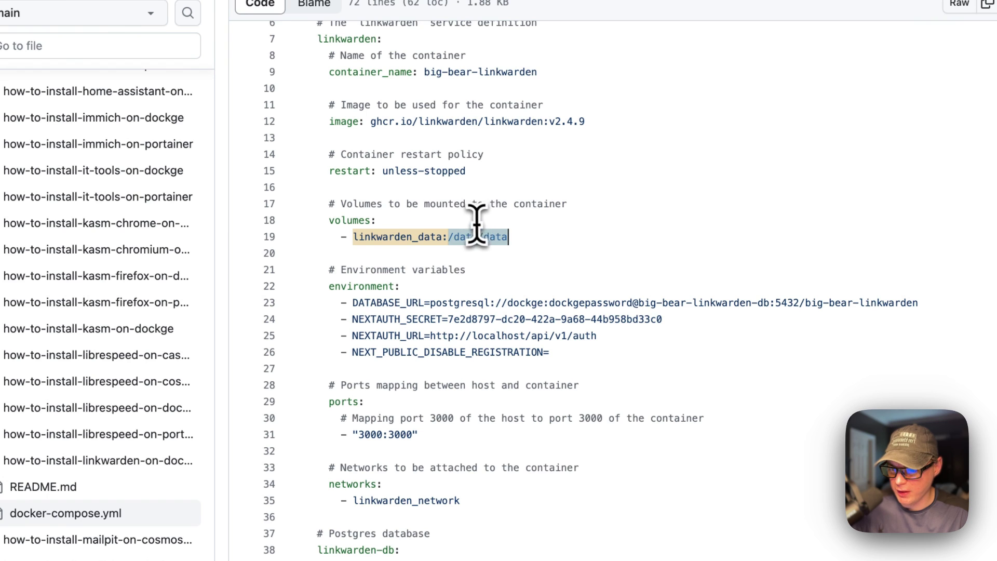
- Review the linkwarden service's environment variables, highlighting DATABASE_URL, NEXTAUTH_SECRET, NEXTAUTH_URL and NEXT_PUBLIC_DISABLE_REGISTRATION one by one
{"action": "left_click_drag", "start_coordinate": [327, 286], "coordinate": [556, 352]}
{"action": "double_click", "coordinate": [369, 302]}
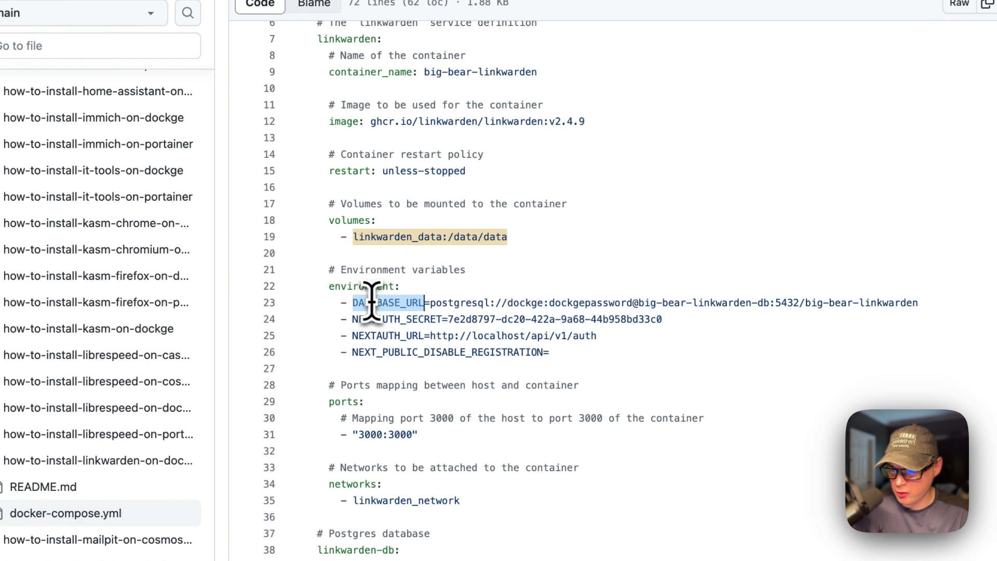
{"action": "double_click", "coordinate": [378, 319]}
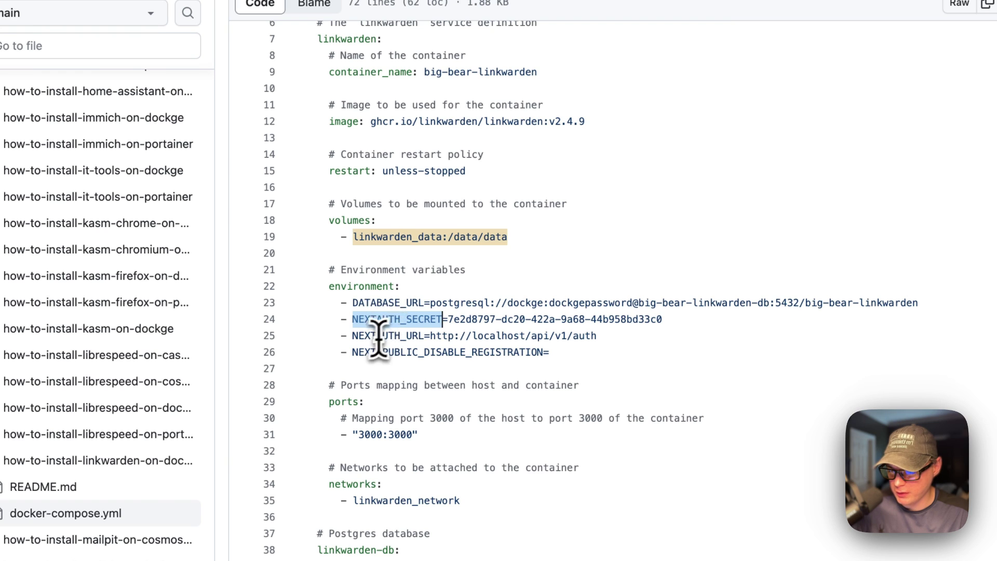
{"action": "double_click", "coordinate": [369, 336]}
{"action": "double_click", "coordinate": [379, 352]}
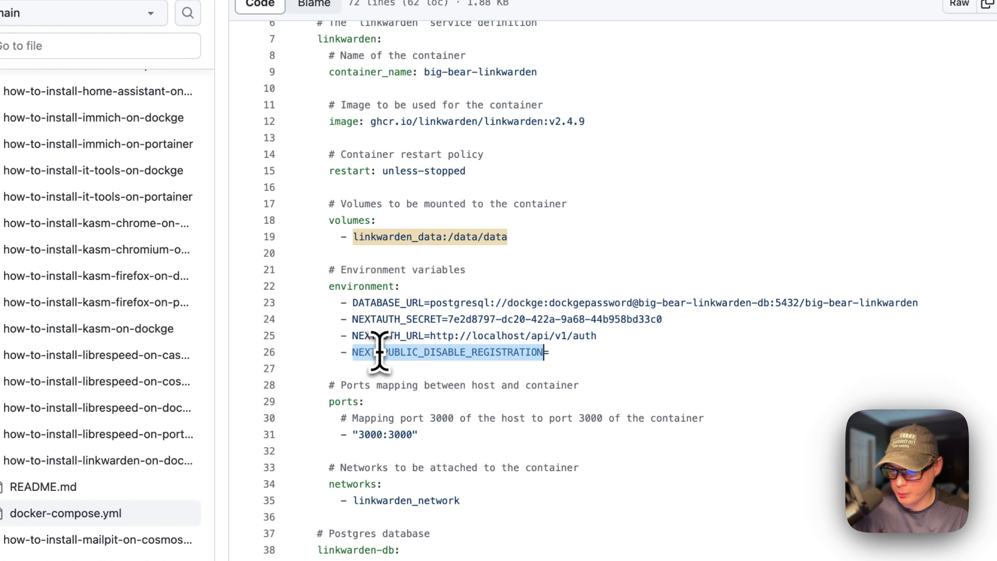
- Examine the linkwarden service's port mapping, highlighting the host port, and its networks section
{"action": "scroll", "coordinate": [387, 312], "scroll_direction": "down", "scroll_amount": 3}
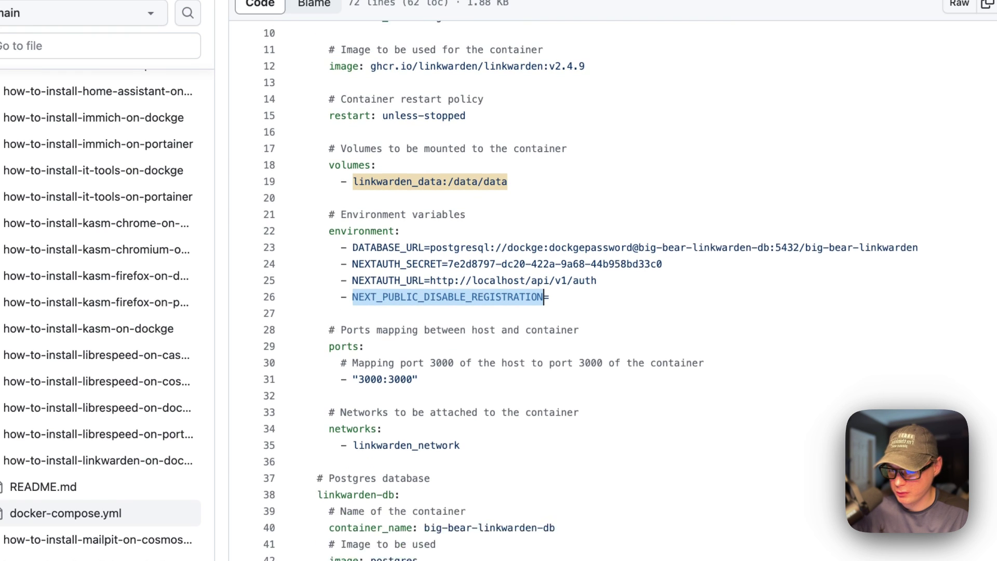
{"action": "scroll", "coordinate": [449, 267], "scroll_direction": "down", "scroll_amount": 3}
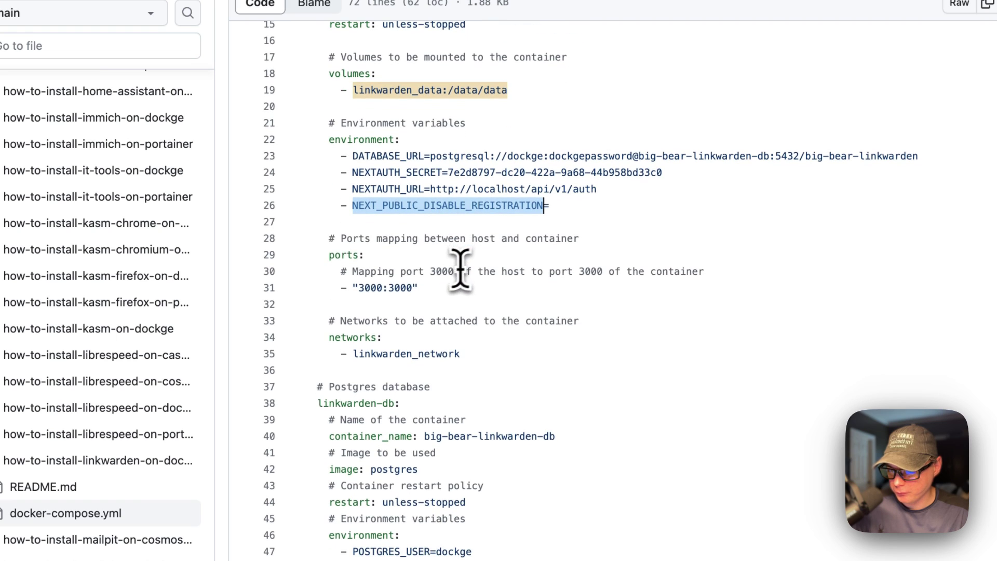
{"action": "left_click_drag", "start_coordinate": [329, 255], "coordinate": [446, 287]}
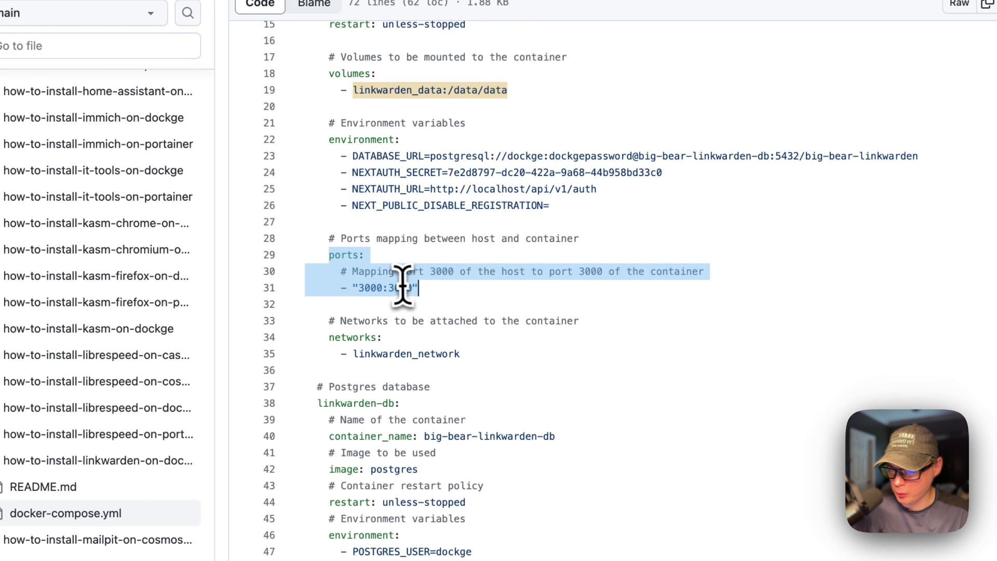
{"action": "left_click", "coordinate": [364, 287]}
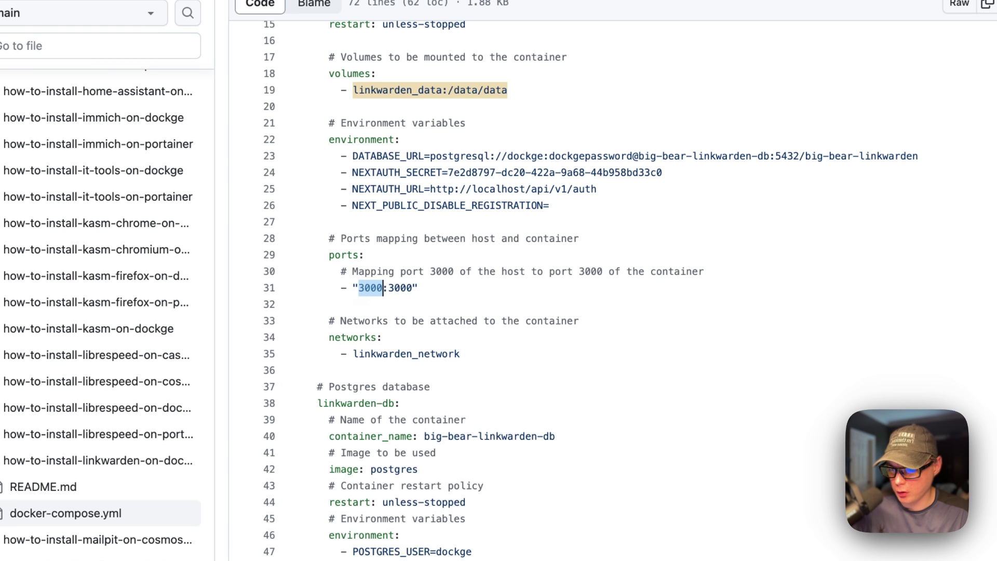
{"action": "scroll", "coordinate": [413, 275], "scroll_direction": "down", "scroll_amount": 3}
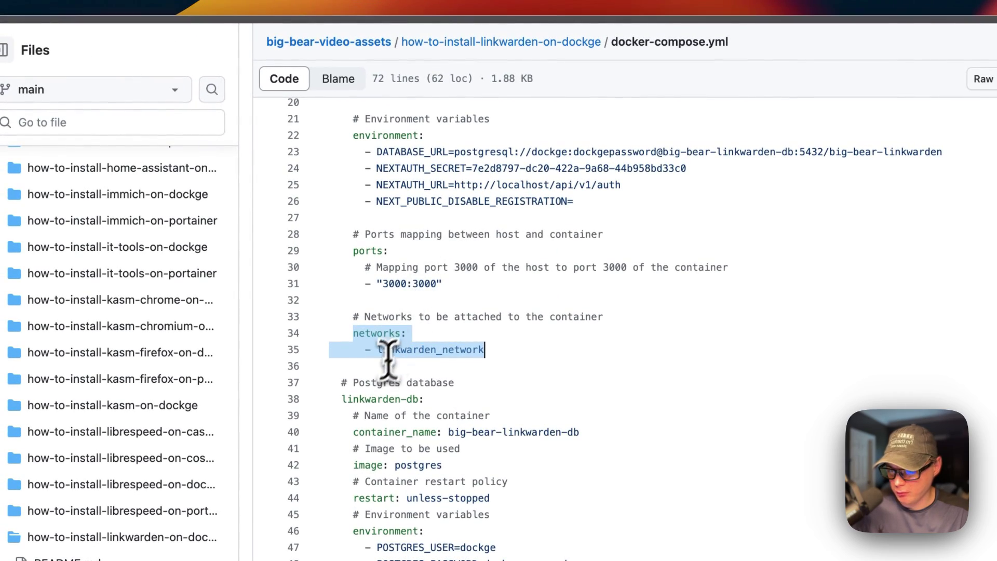
{"action": "scroll", "coordinate": [477, 351], "scroll_direction": "down", "scroll_amount": 1}
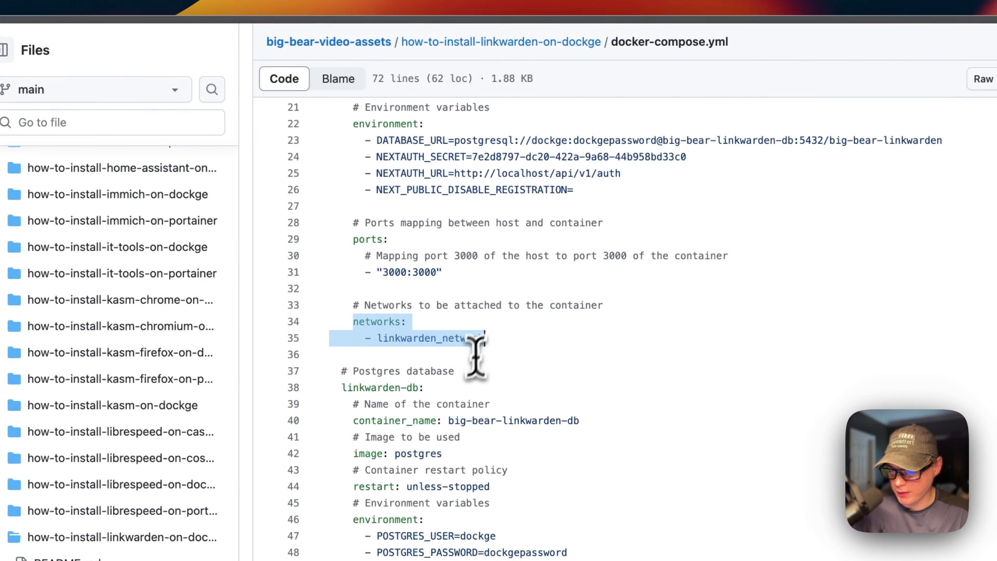
- Examine the Postgres linkwarden-db service block, highlighting its container name, image and restart policy one by one
{"action": "left_click_drag", "start_coordinate": [341, 382], "coordinate": [473, 546]}
{"action": "left_click_drag", "start_coordinate": [508, 306], "coordinate": [503, 454]}
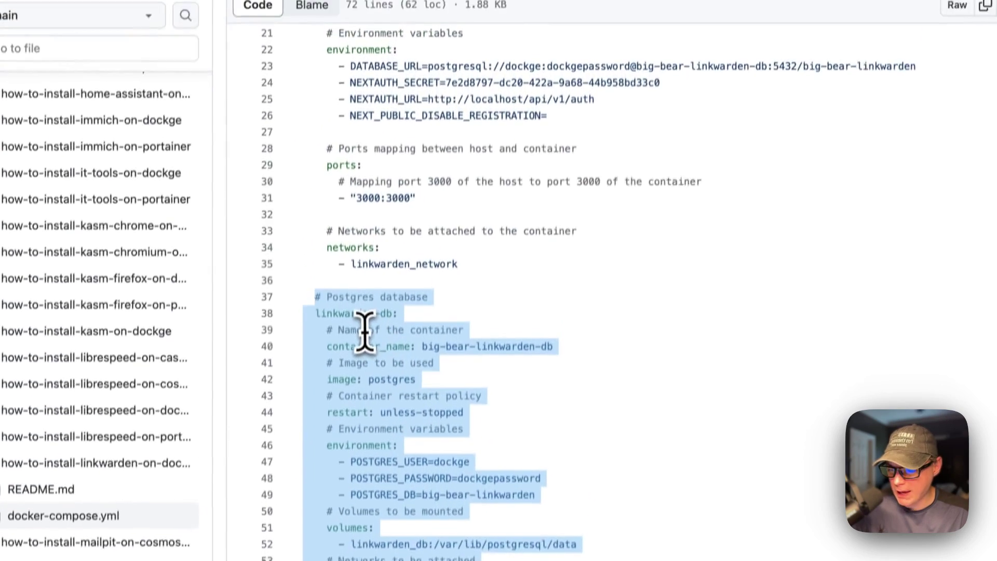
{"action": "scroll", "coordinate": [322, 314], "scroll_direction": "up", "scroll_amount": 5}
{"action": "left_click", "coordinate": [363, 344]}
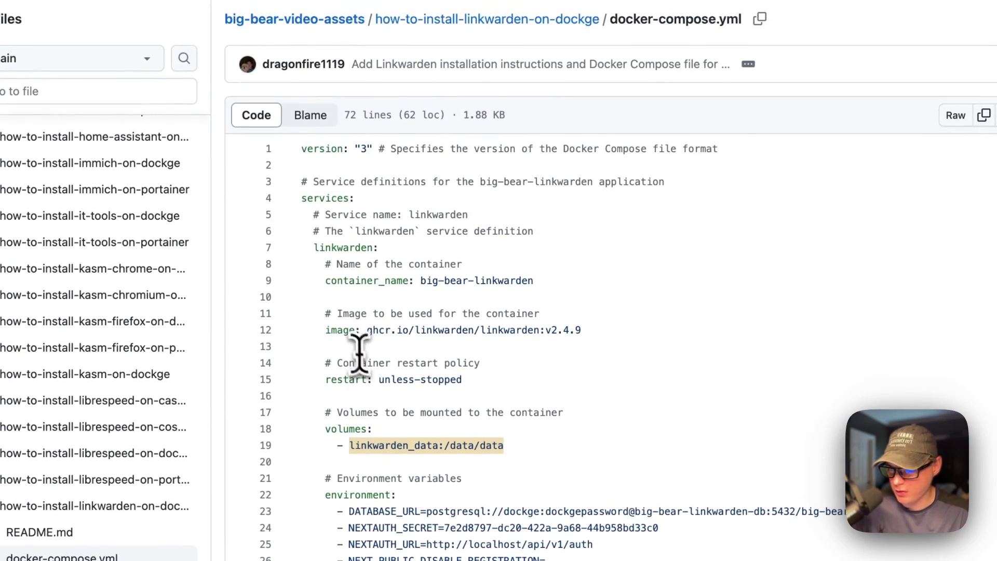
{"action": "double_click", "coordinate": [315, 199]}
{"action": "scroll", "coordinate": [334, 216], "scroll_direction": "down", "scroll_amount": 10}
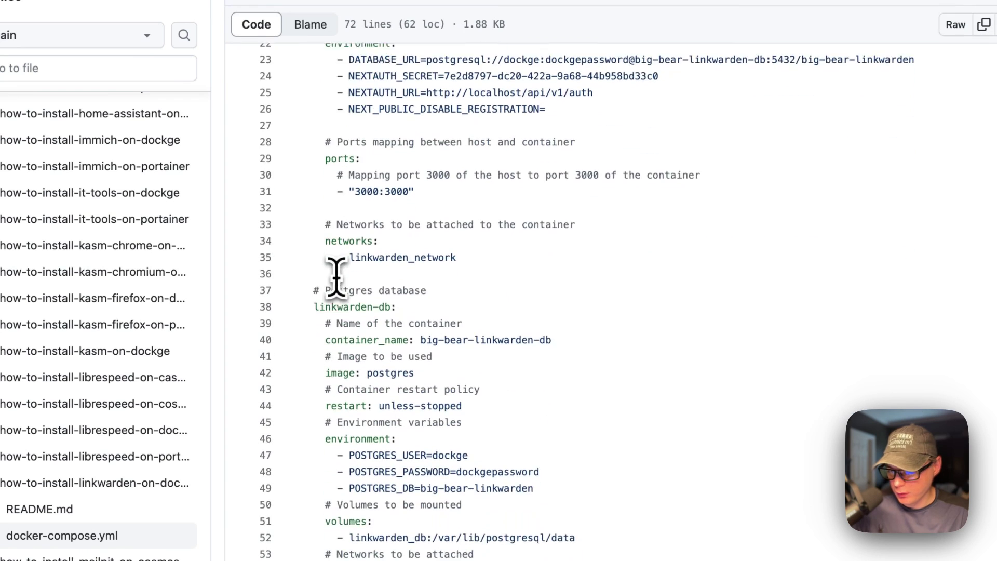
{"action": "left_click_drag", "start_coordinate": [326, 304], "coordinate": [601, 301]}
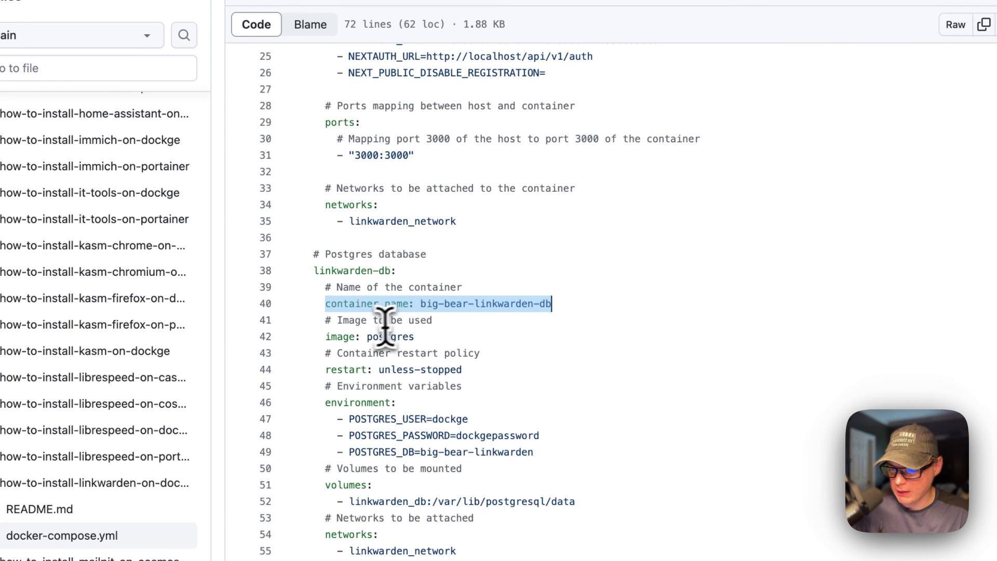
{"action": "left_click_drag", "start_coordinate": [326, 336], "coordinate": [457, 334]}
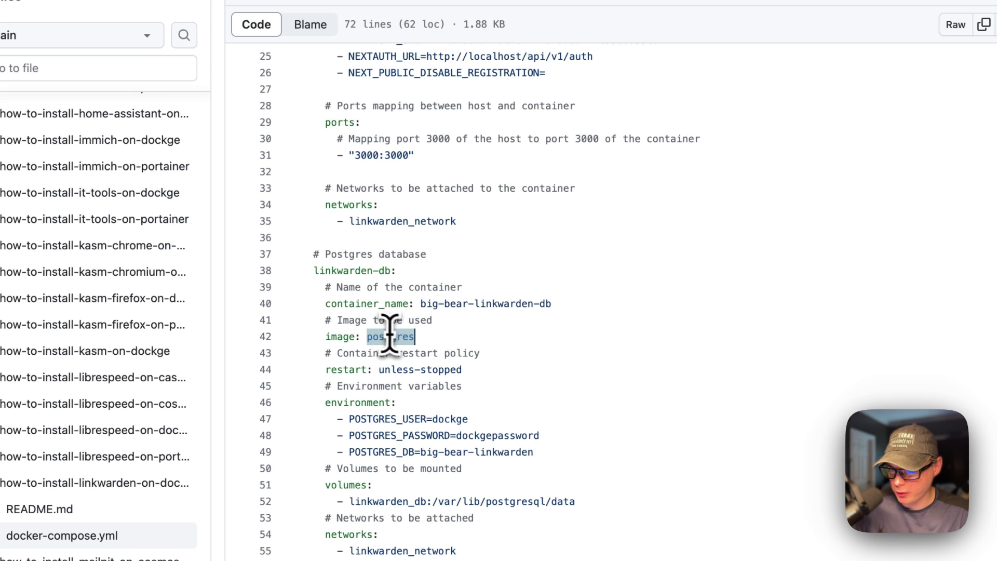
{"action": "left_click_drag", "start_coordinate": [326, 369], "coordinate": [572, 372]}
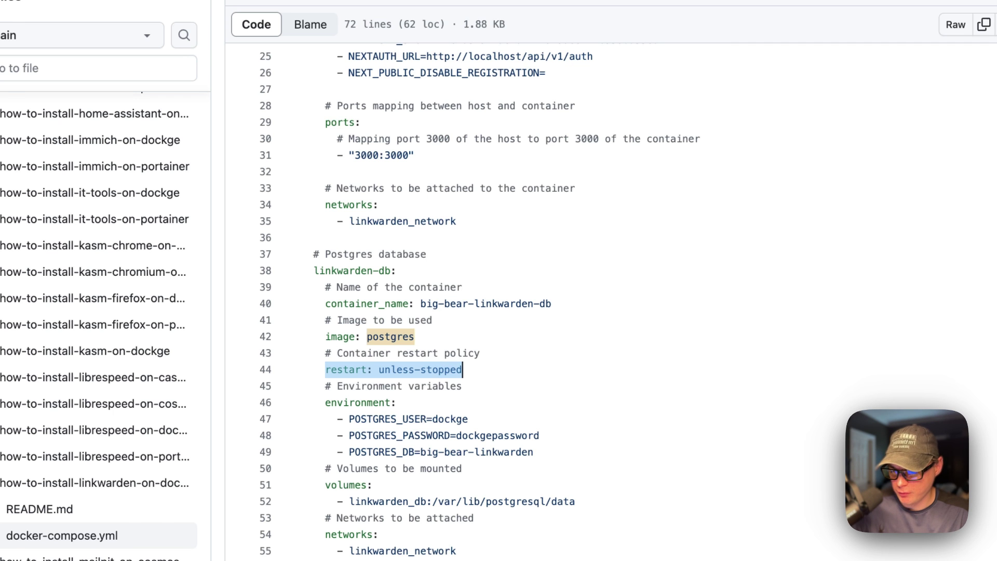
- Examine the linkwarden-db service's environment section, highlighting POSTGRES_USER, POSTGRES_PASSWORD and POSTGRES_DB separately
{"action": "scroll", "coordinate": [389, 358], "scroll_direction": "down", "scroll_amount": 2}
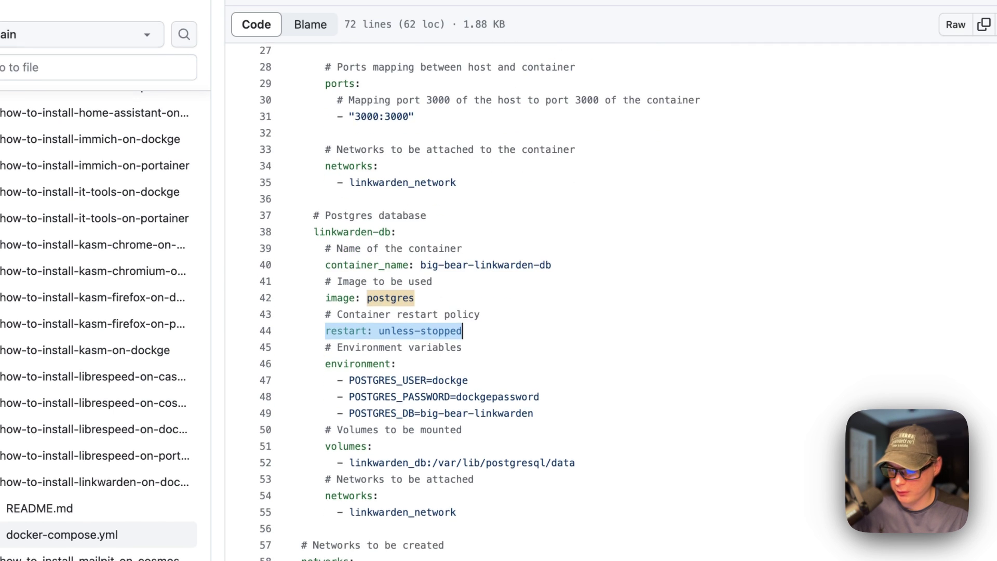
{"action": "left_click_drag", "start_coordinate": [325, 364], "coordinate": [513, 371]}
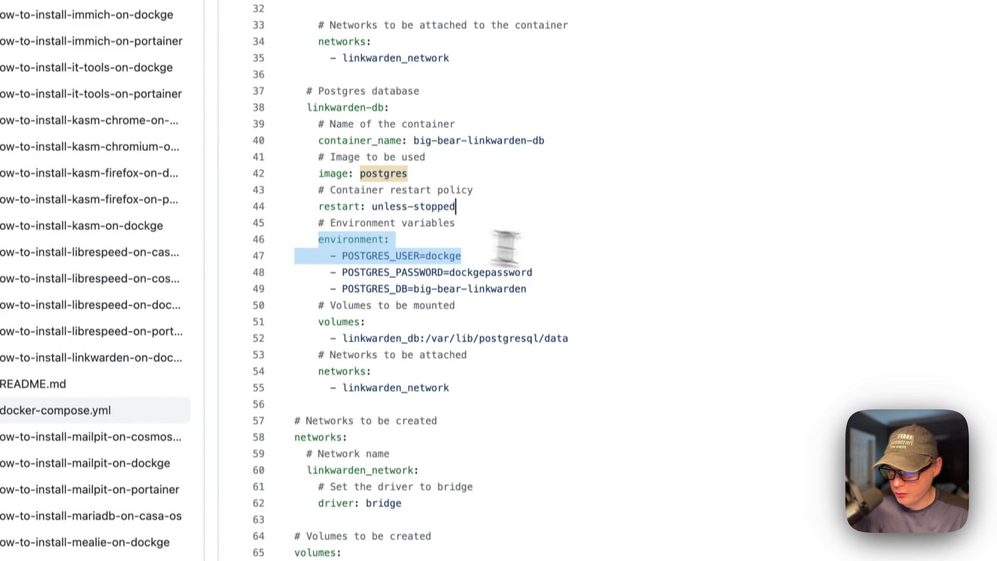
{"action": "left_click_drag", "start_coordinate": [507, 248], "coordinate": [551, 285]}
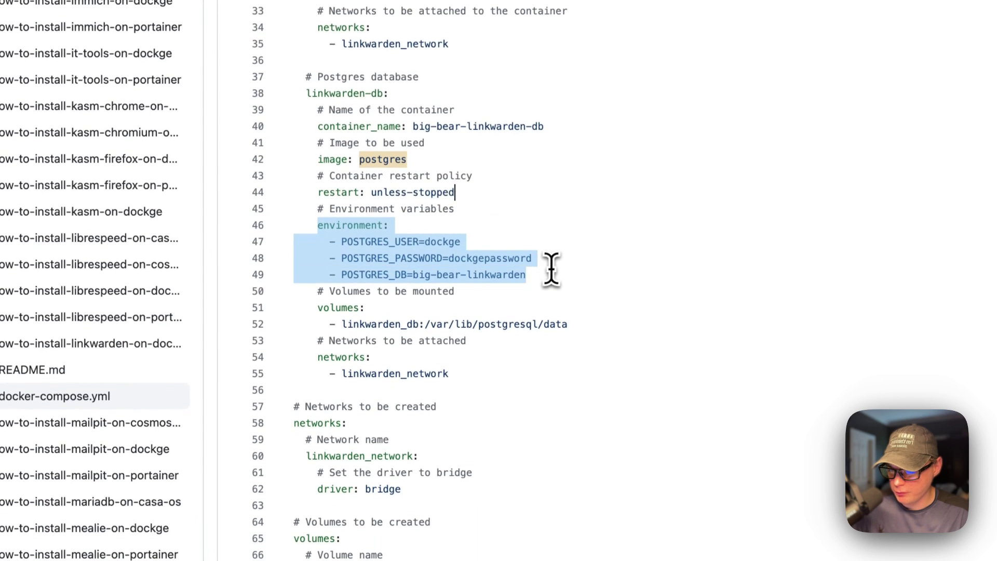
{"action": "double_click", "coordinate": [356, 255]}
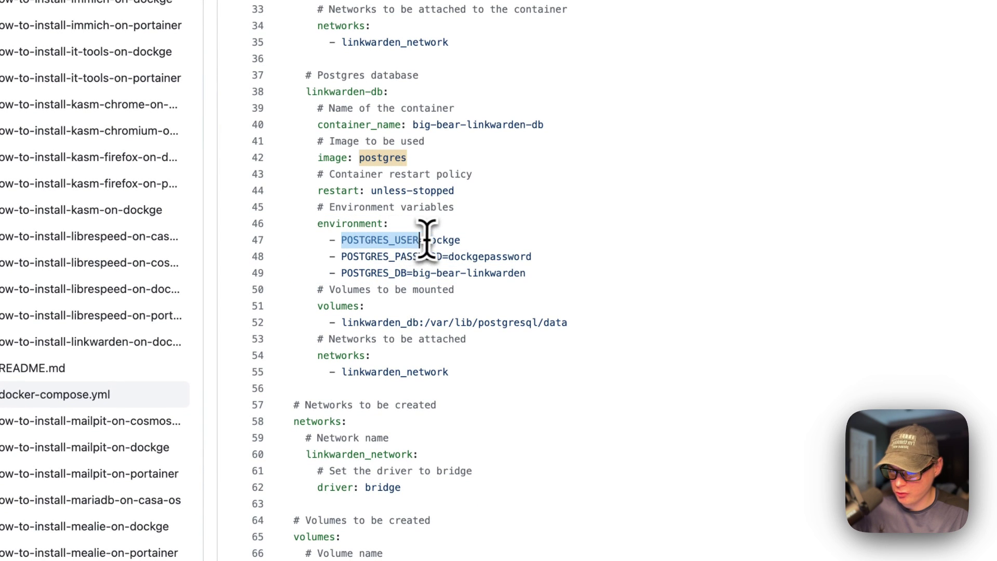
{"action": "double_click", "coordinate": [360, 256]}
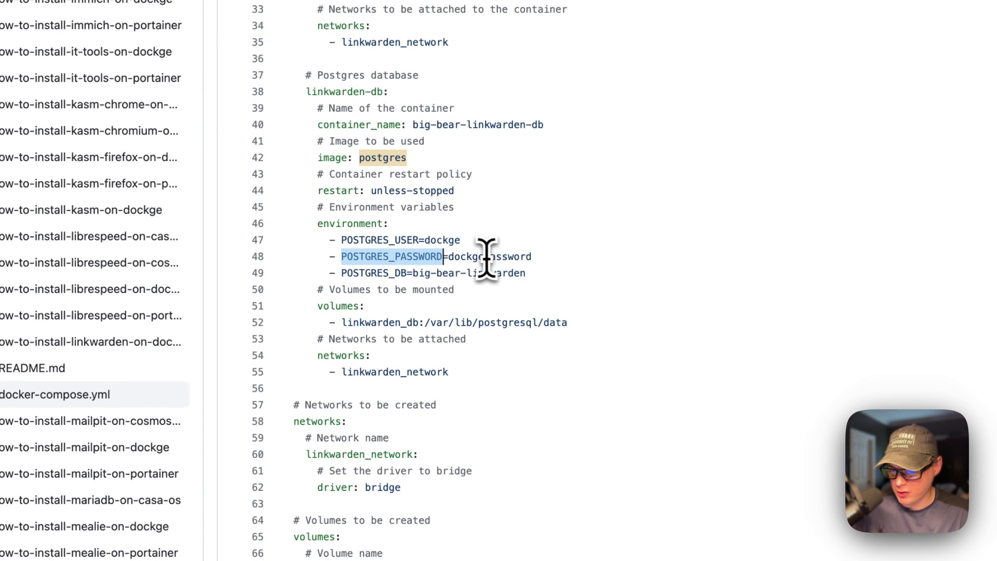
{"action": "left_click", "coordinate": [369, 281]}
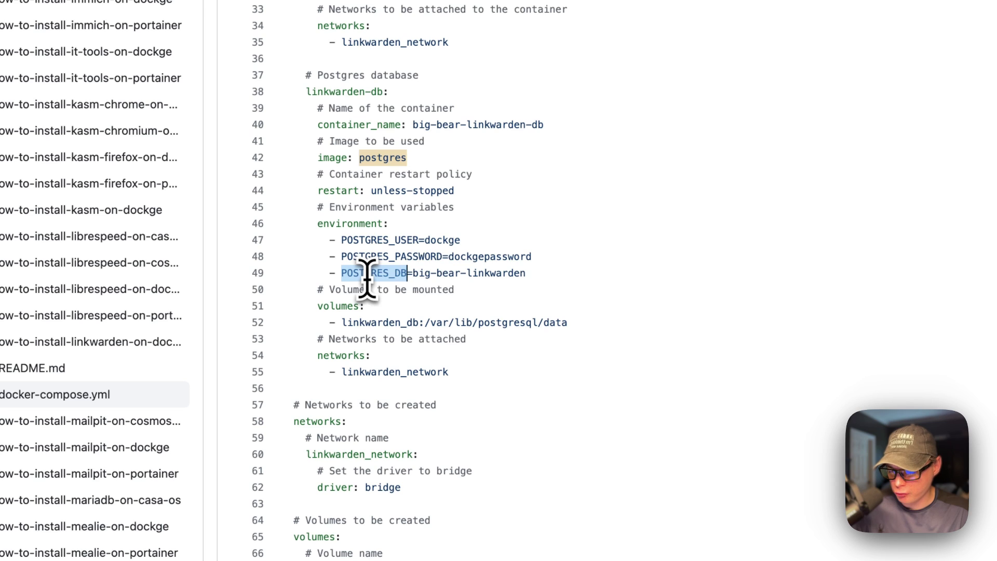
- Examine the linkwarden service's DATABASE_URL value part by part: user, password, database host and database name
{"action": "scroll", "coordinate": [497, 275], "scroll_direction": "up", "scroll_amount": 10}
{"action": "scroll", "coordinate": [499, 274], "scroll_direction": "down", "scroll_amount": 2}
{"action": "left_click_drag", "start_coordinate": [422, 333], "coordinate": [914, 333]}
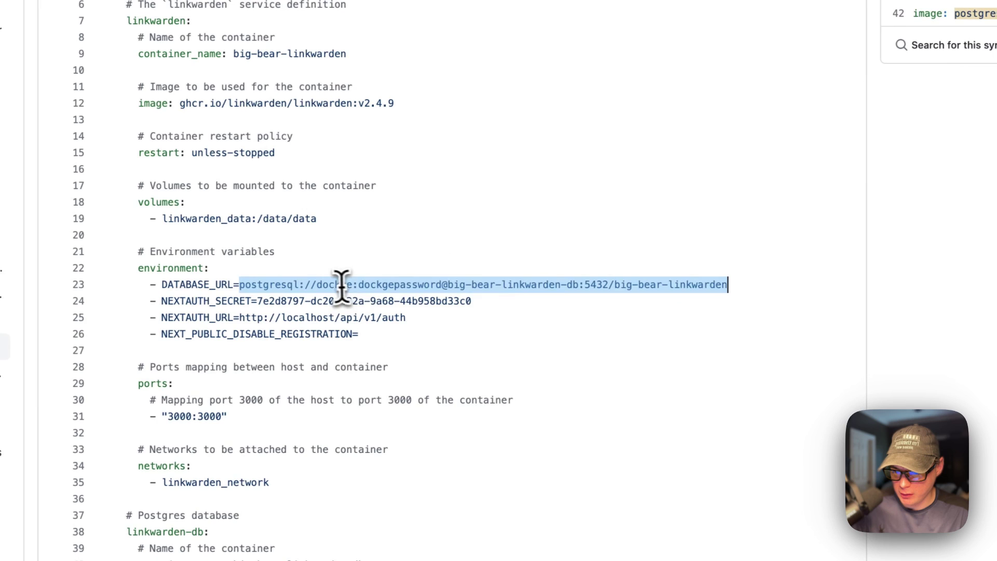
{"action": "double_click", "coordinate": [329, 284]}
{"action": "double_click", "coordinate": [383, 284]}
{"action": "left_click_drag", "start_coordinate": [453, 286], "coordinate": [543, 285]}
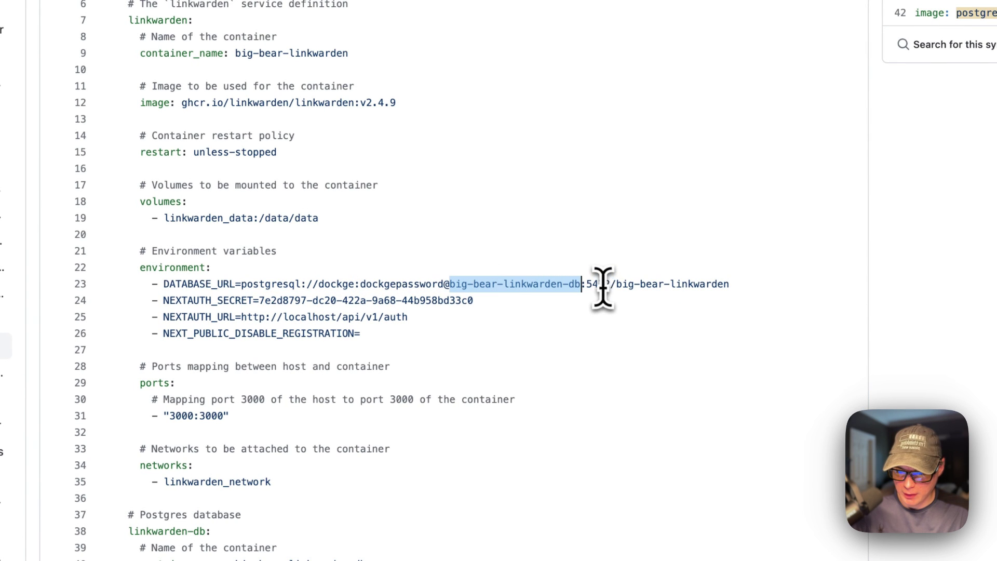
{"action": "left_click_drag", "start_coordinate": [618, 289], "coordinate": [729, 285]}
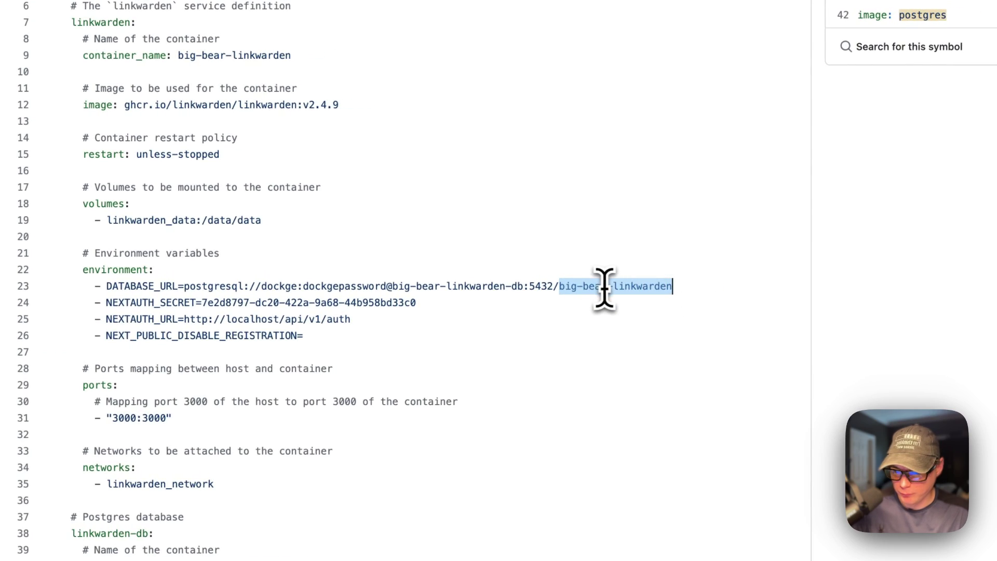
- Compare the linkwarden-db service's POSTGRES environment variables with the DATABASE_URL line of the linkwarden service
{"action": "scroll", "coordinate": [604, 289], "scroll_direction": "down", "scroll_amount": 10}
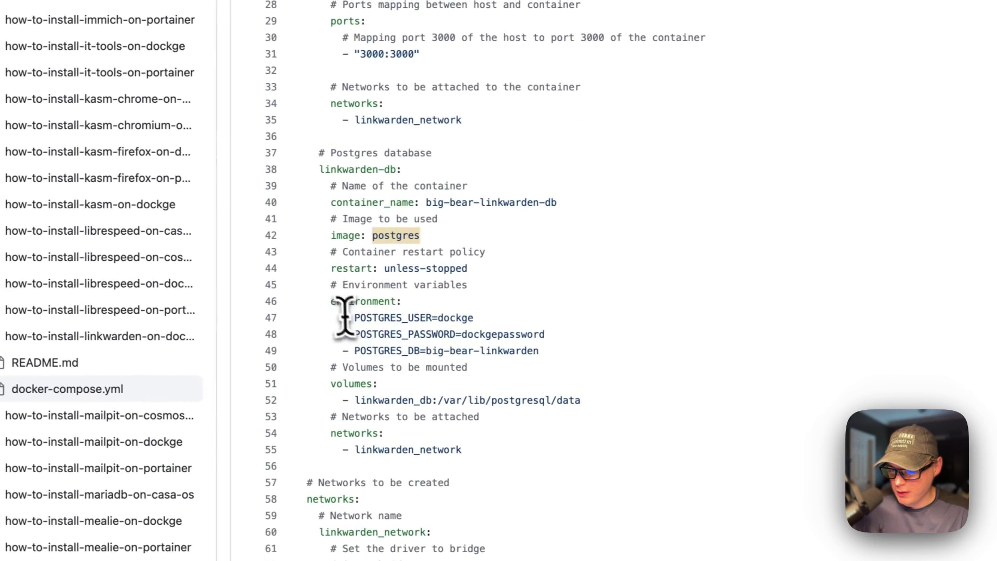
{"action": "left_click_drag", "start_coordinate": [332, 302], "coordinate": [538, 345]}
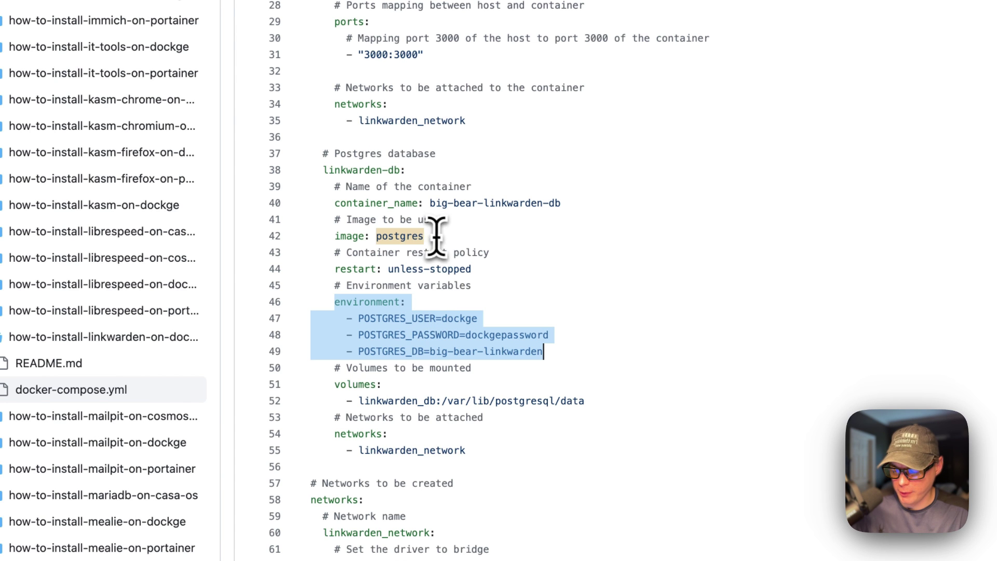
{"action": "double_click", "coordinate": [404, 318]}
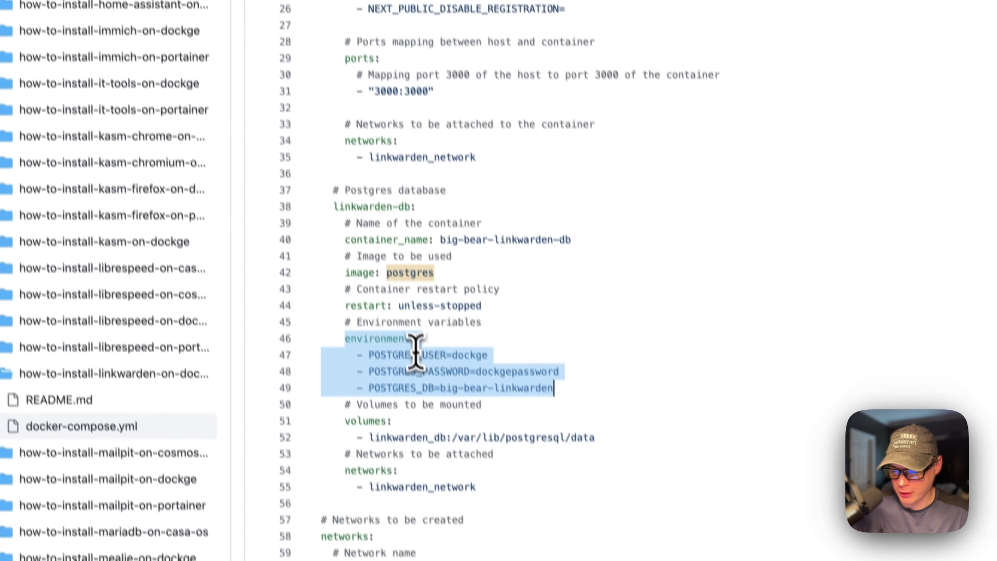
{"action": "scroll", "coordinate": [425, 394], "scroll_direction": "up", "scroll_amount": 2}
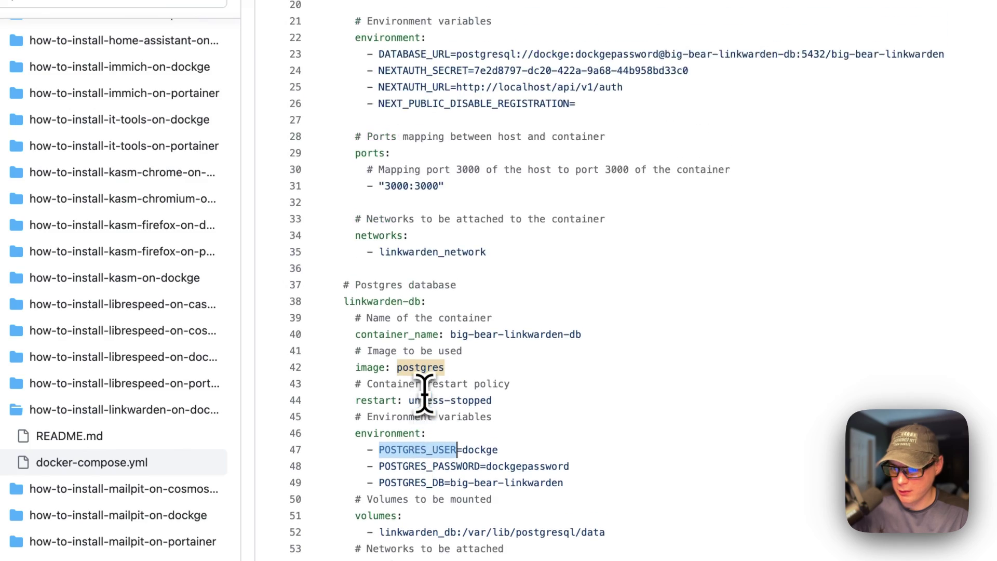
{"action": "left_click_drag", "start_coordinate": [356, 57], "coordinate": [701, 64]}
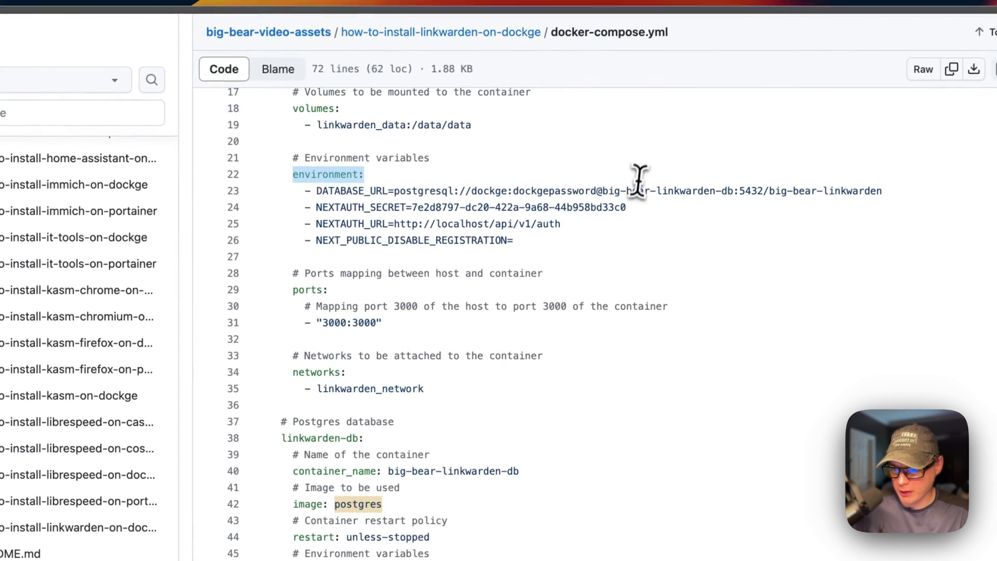
{"action": "left_click_drag", "start_coordinate": [639, 179], "coordinate": [582, 189]}
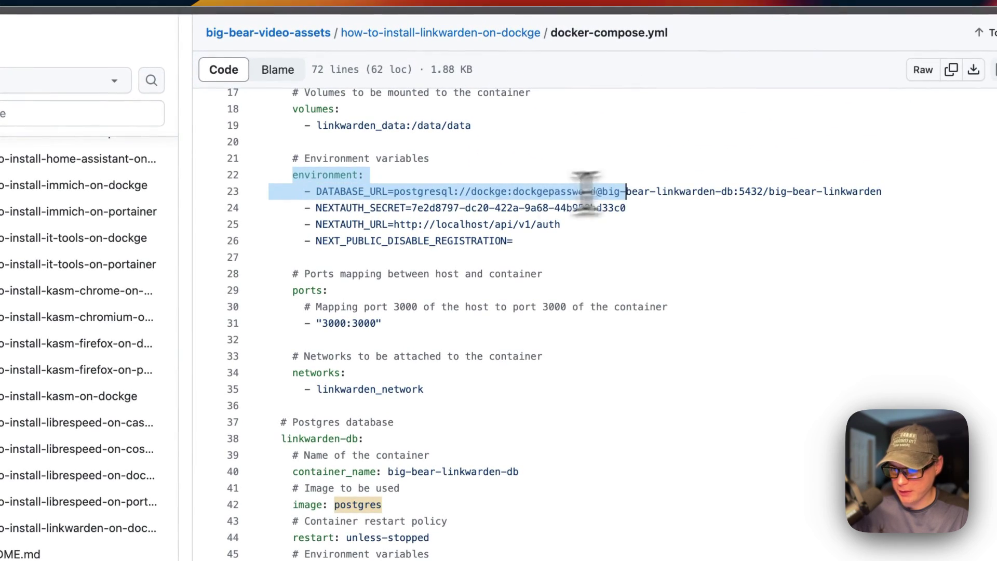
{"action": "left_click", "coordinate": [305, 177]}
{"action": "triple_click", "coordinate": [364, 191]}
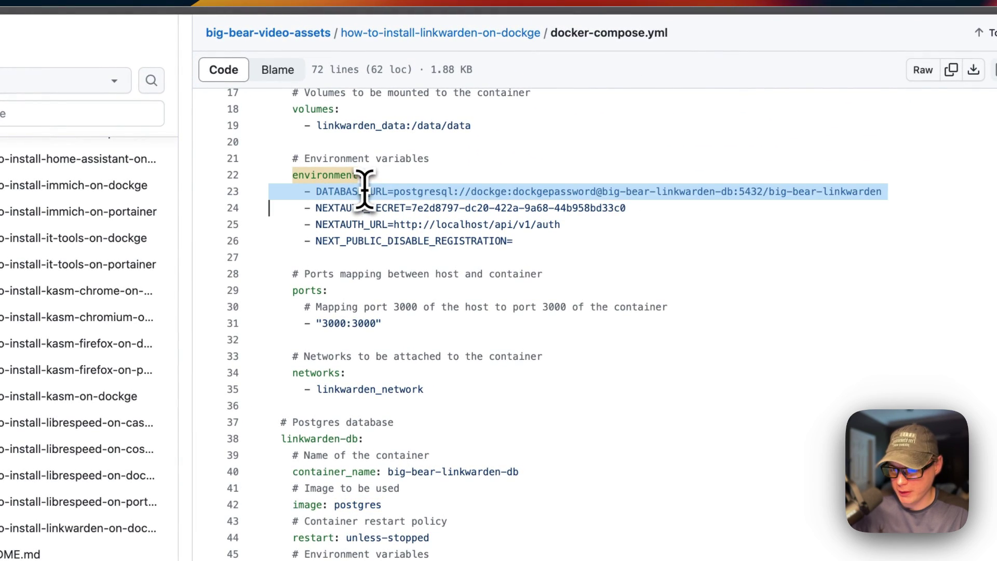
- Examine the closing networks and volumes definitions, highlighting linkwarden_network, linkwarden_data and linkwarden_db
{"action": "scroll", "coordinate": [364, 192], "scroll_direction": "down", "scroll_amount": 8}
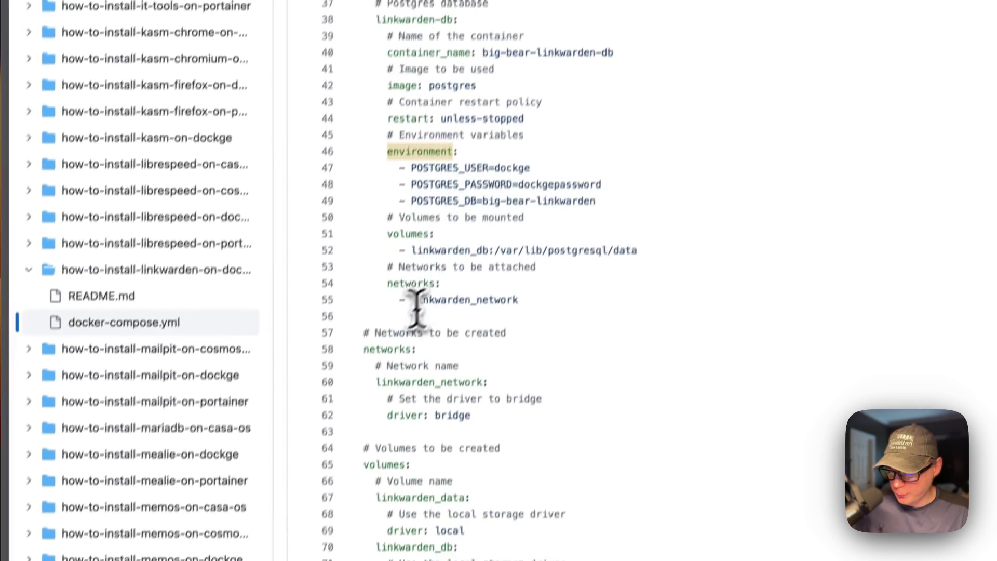
{"action": "left_click_drag", "start_coordinate": [361, 332], "coordinate": [470, 413]}
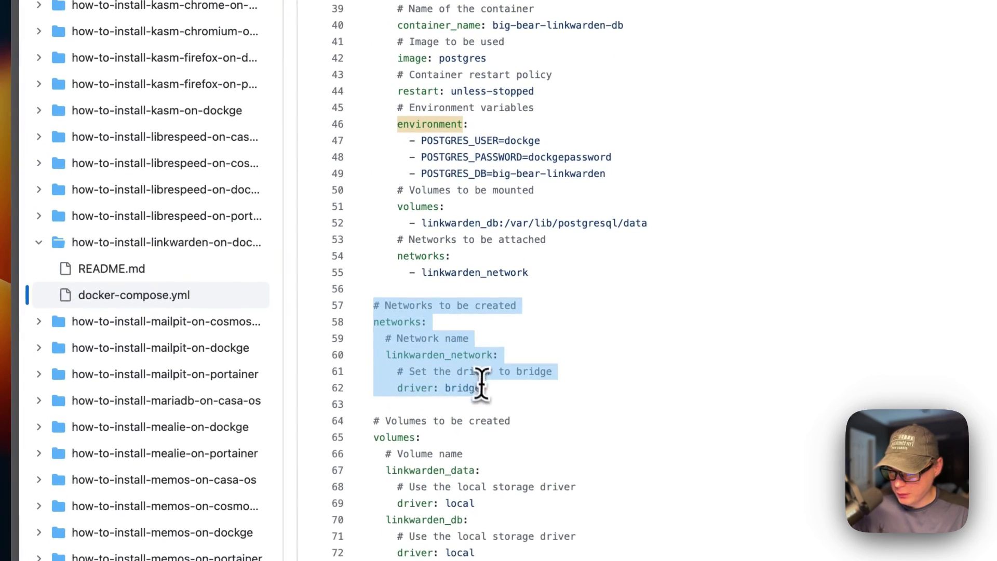
{"action": "double_click", "coordinate": [412, 355]}
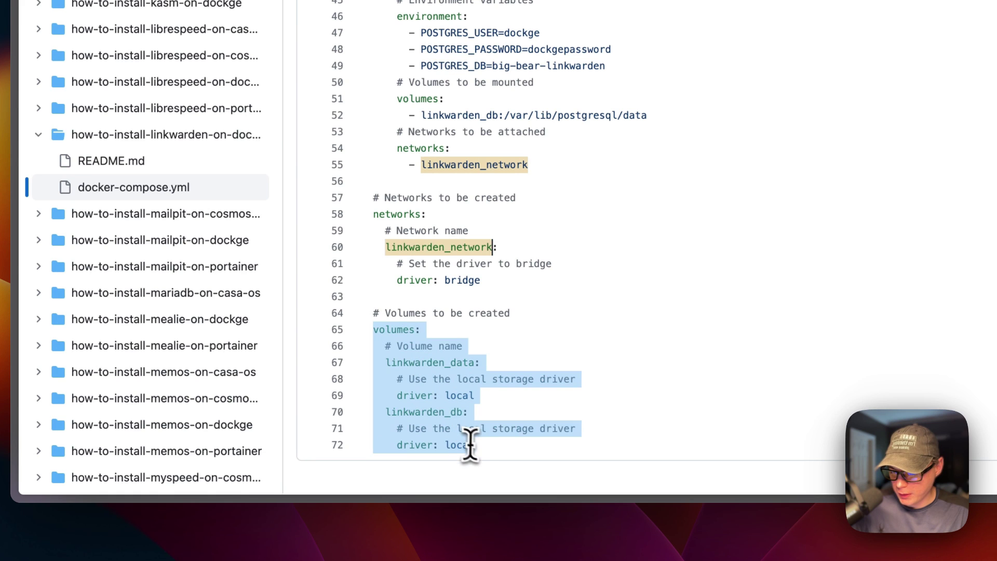
{"action": "double_click", "coordinate": [406, 362]}
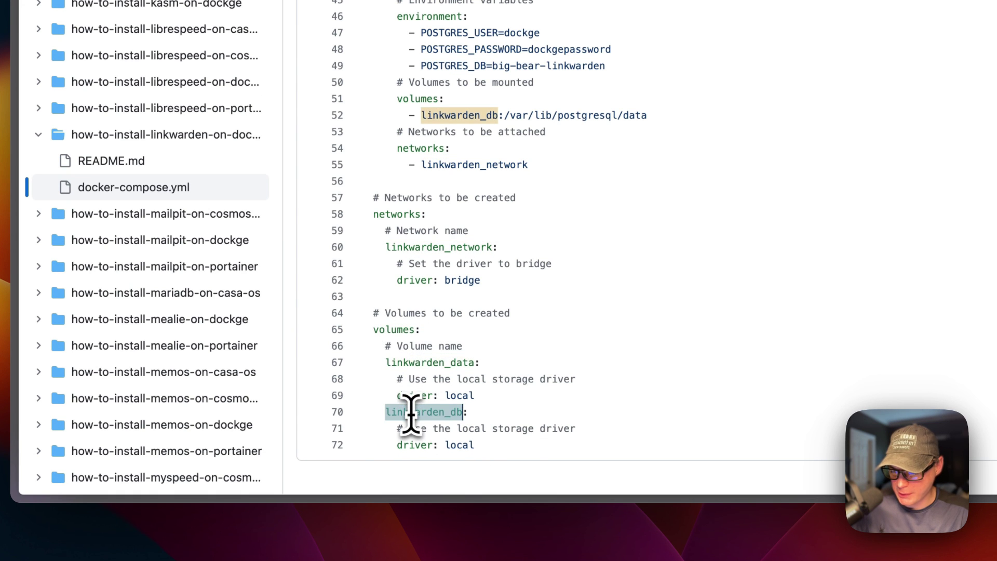
- Trace where the linkwarden_db and linkwarden_data volumes are mounted in the services, and highlight the linkwarden service name
{"action": "scroll", "coordinate": [410, 413], "scroll_direction": "up", "scroll_amount": 5}
{"action": "double_click", "coordinate": [428, 318]}
{"action": "scroll", "coordinate": [422, 352], "scroll_direction": "up", "scroll_amount": 5}
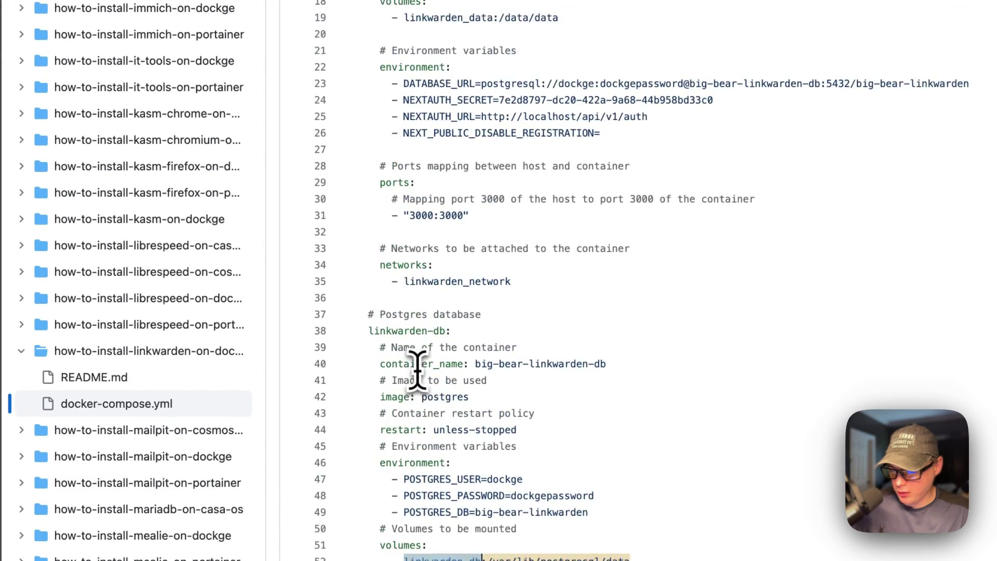
{"action": "scroll", "coordinate": [417, 370], "scroll_direction": "up", "scroll_amount": 5}
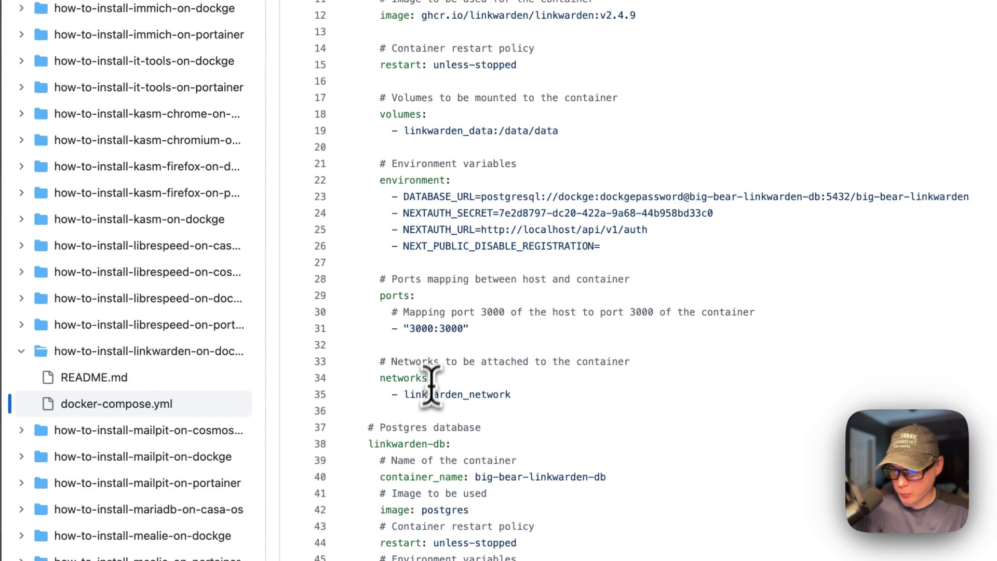
{"action": "scroll", "coordinate": [431, 387], "scroll_direction": "up", "scroll_amount": 10}
{"action": "double_click", "coordinate": [441, 312]}
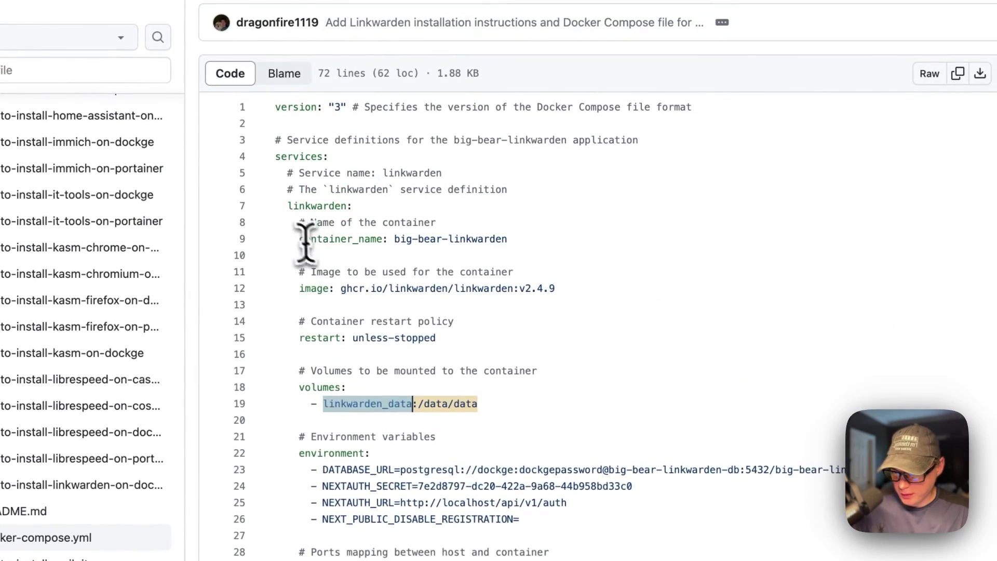
{"action": "double_click", "coordinate": [313, 206]}
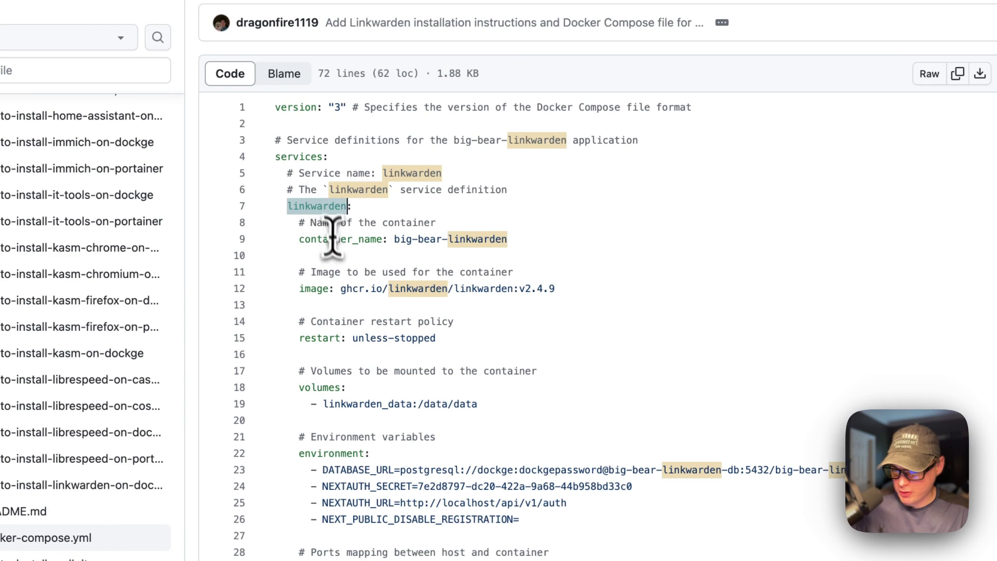
- Copy the entire raw contents of docker-compose.yml from the repository
{"action": "scroll", "coordinate": [377, 337], "scroll_direction": "down", "scroll_amount": 9}
{"action": "scroll", "coordinate": [378, 342], "scroll_direction": "up", "scroll_amount": 6}
{"action": "scroll", "coordinate": [378, 343], "scroll_direction": "up", "scroll_amount": 8}
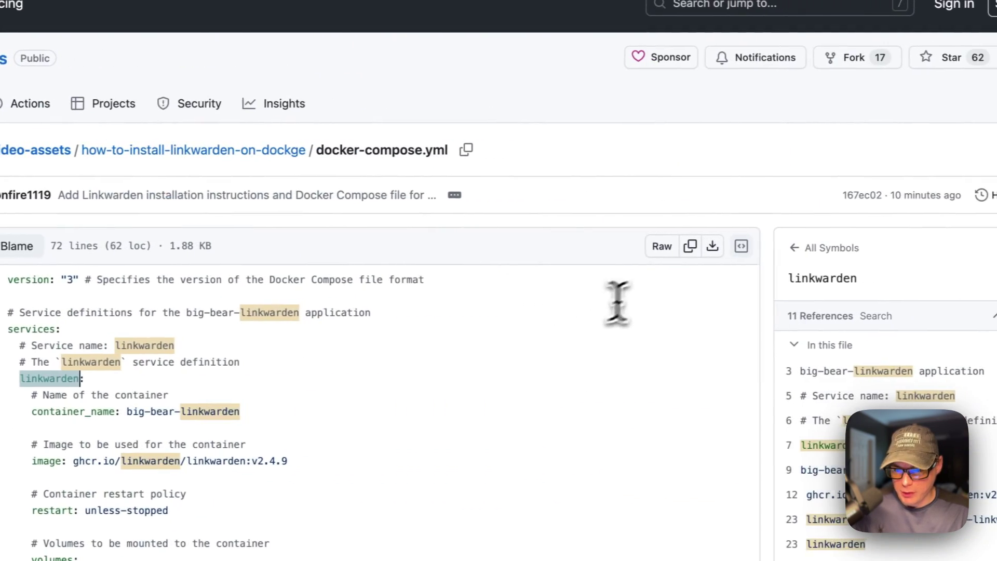
{"action": "left_click", "coordinate": [686, 247]}
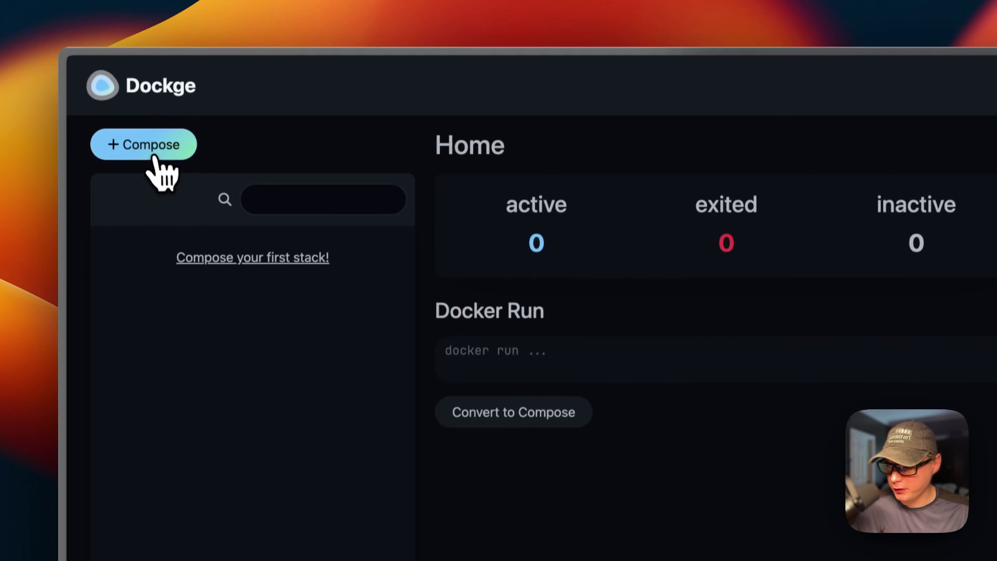
- Switch to Dockge and start a new Compose stack named linkwarden-stack
{"action": "left_click", "coordinate": [188, 109]}
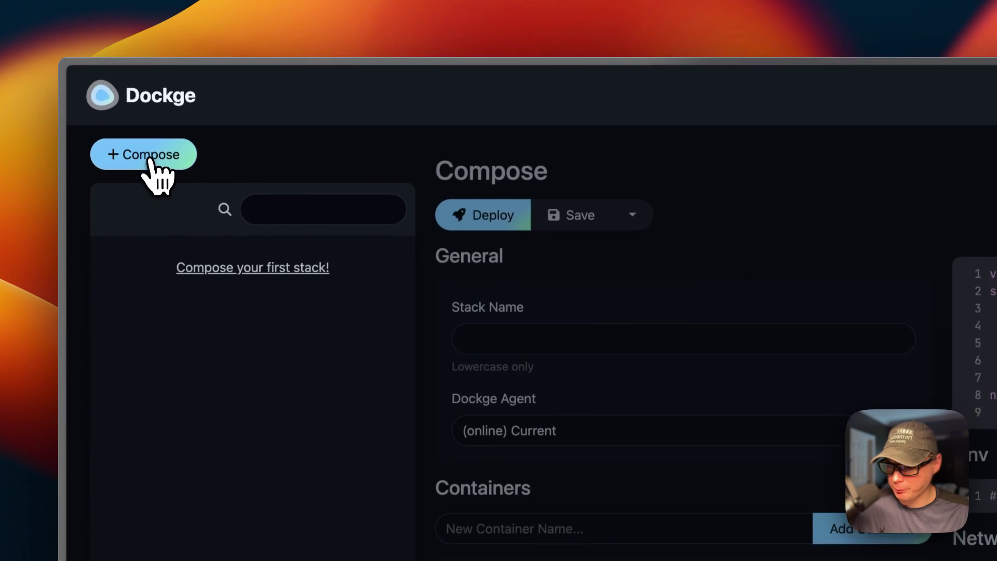
{"action": "left_click", "coordinate": [506, 340]}
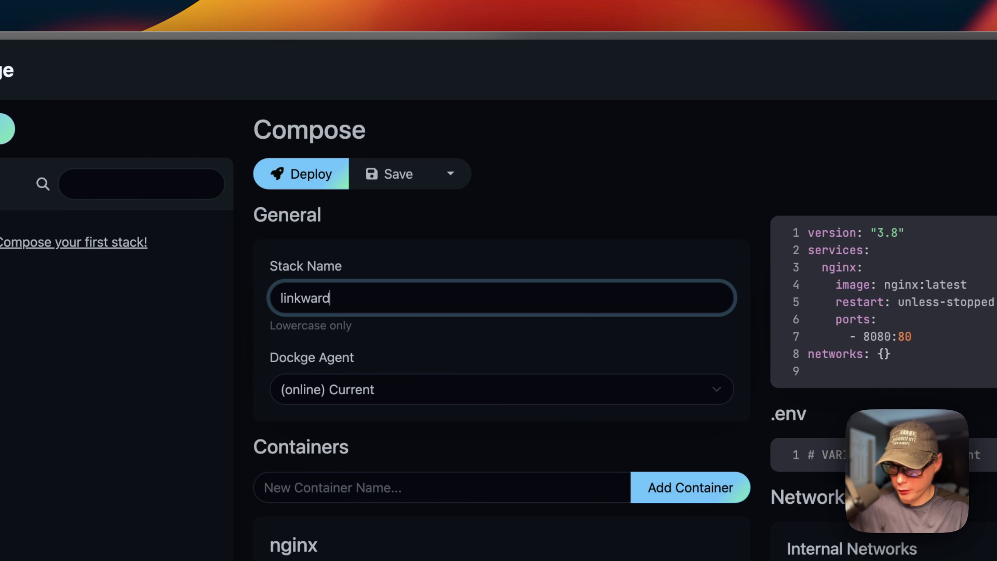
{"action": "type", "text": "linkwarden-stack"}
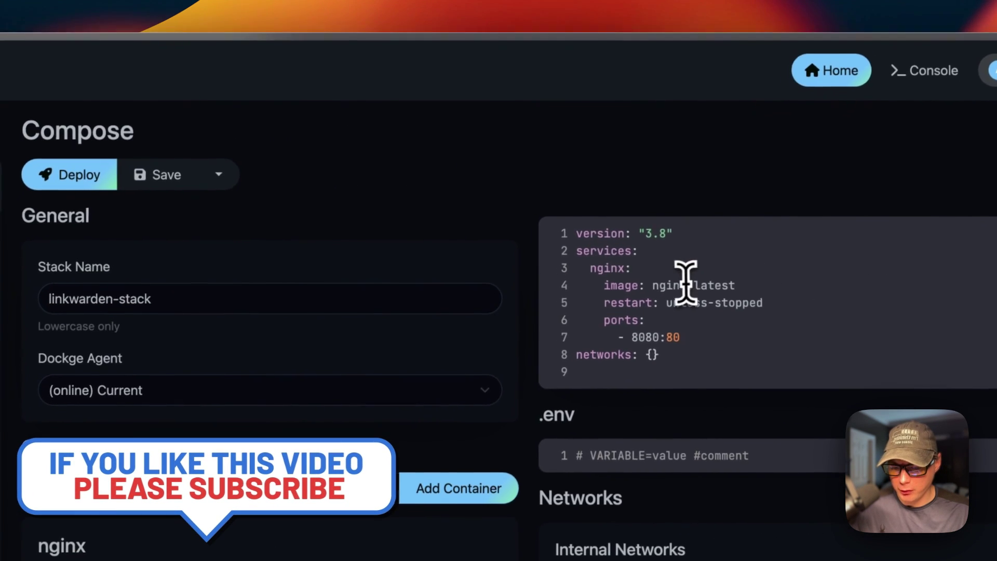
- Replace the default compose content with the copied Linkwarden Docker Compose file and deploy linkwarden-stack
{"action": "key", "text": "super+a"}
{"action": "key", "text": "super+v"}
{"action": "scroll", "coordinate": [679, 318], "scroll_direction": "up", "scroll_amount": 10}
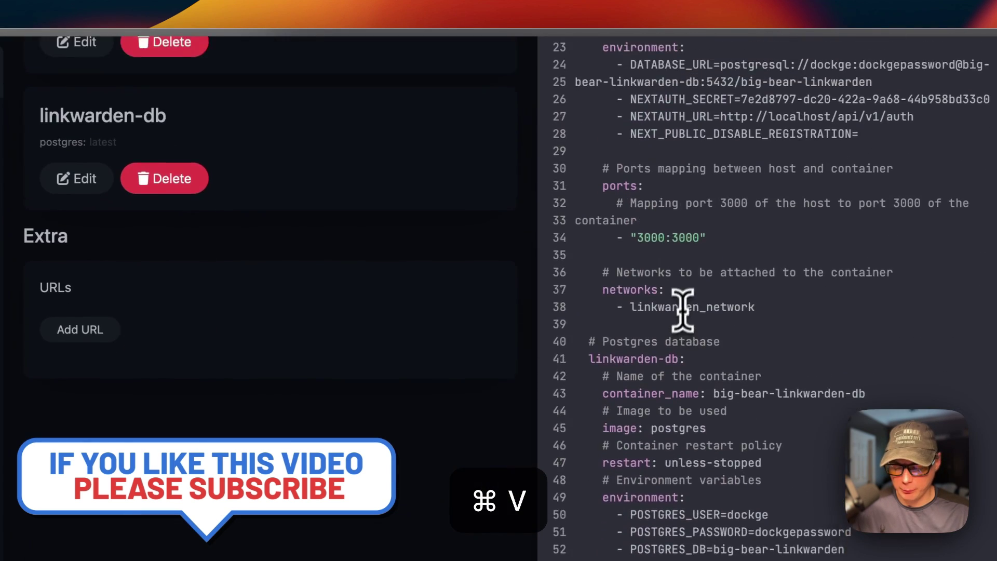
{"action": "scroll", "coordinate": [680, 324], "scroll_direction": "up", "scroll_amount": 3}
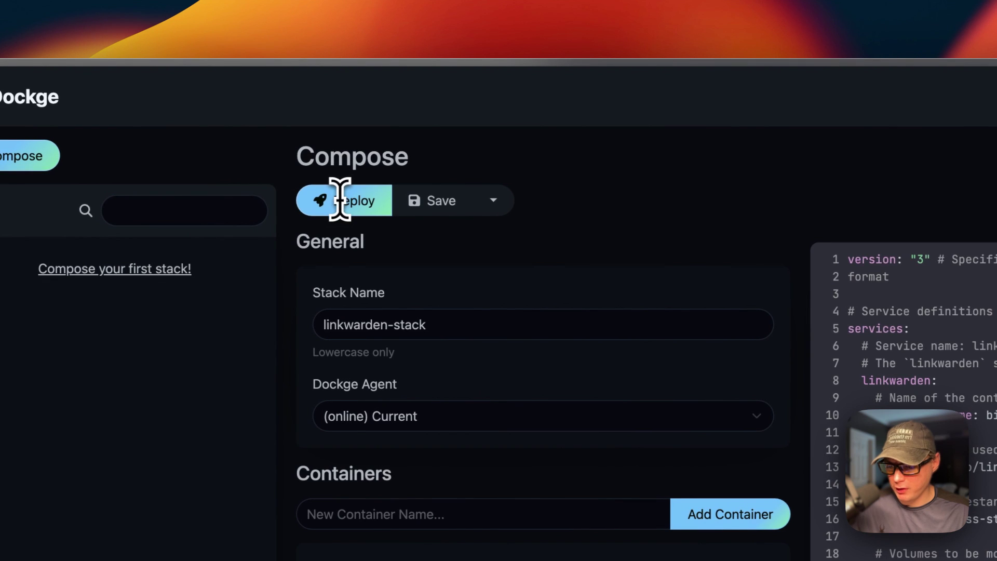
{"action": "left_click", "coordinate": [318, 202]}
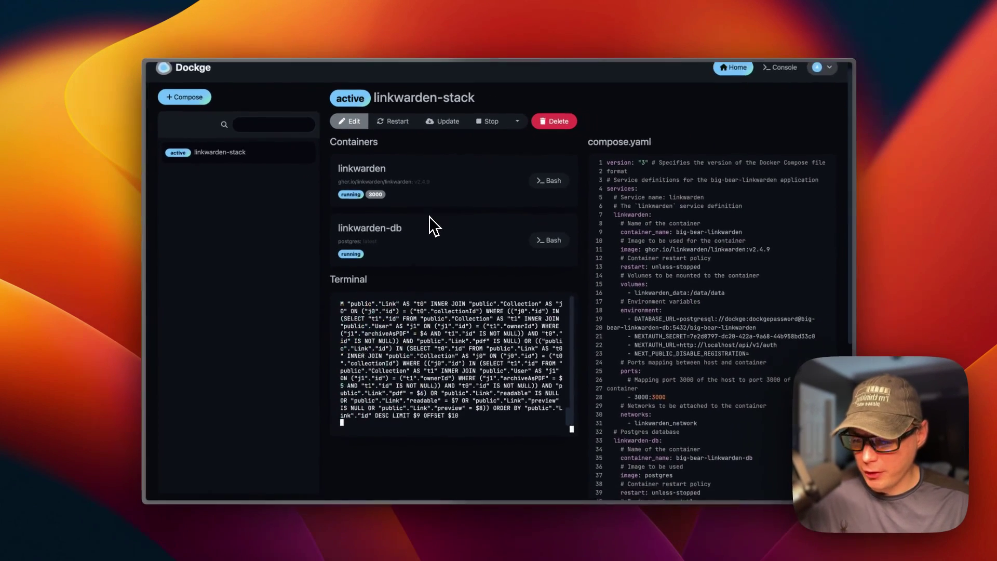
- Open linkwarden-stack for editing and review the linkwarden container's image, port and volume settings
{"action": "scroll", "coordinate": [429, 216], "scroll_direction": "up", "scroll_amount": 2}
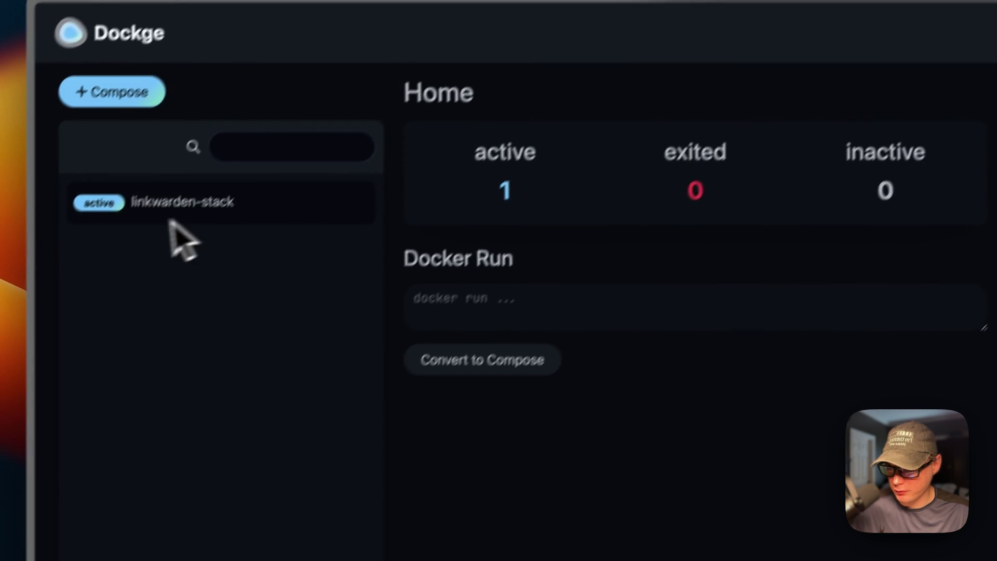
{"action": "left_click", "coordinate": [177, 210]}
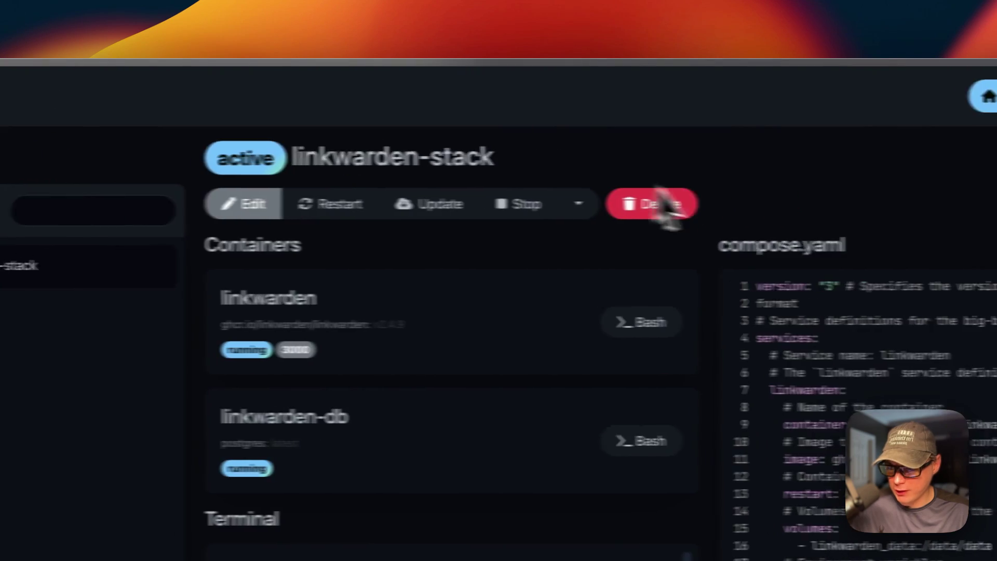
{"action": "left_click", "coordinate": [322, 204]}
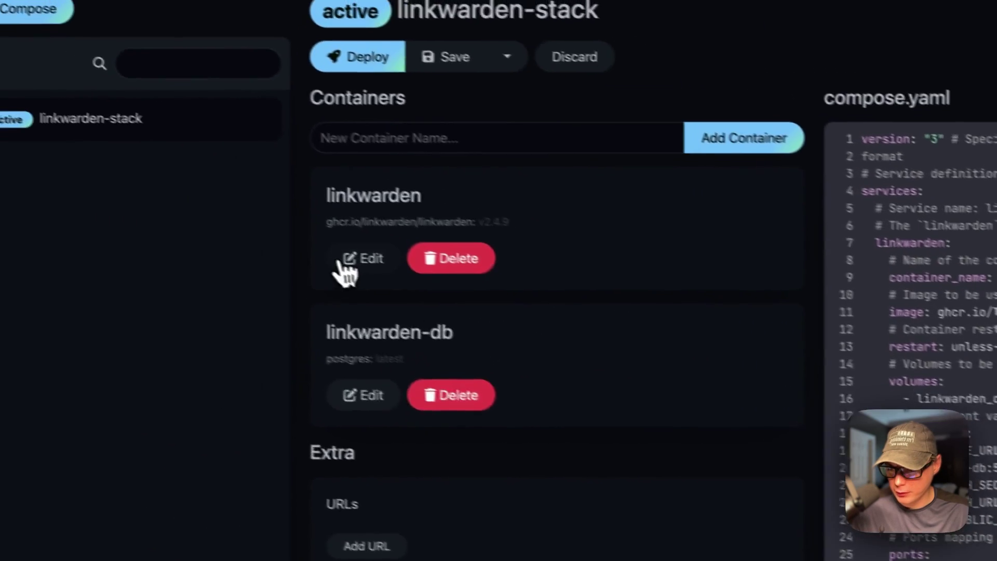
{"action": "left_click", "coordinate": [312, 218]}
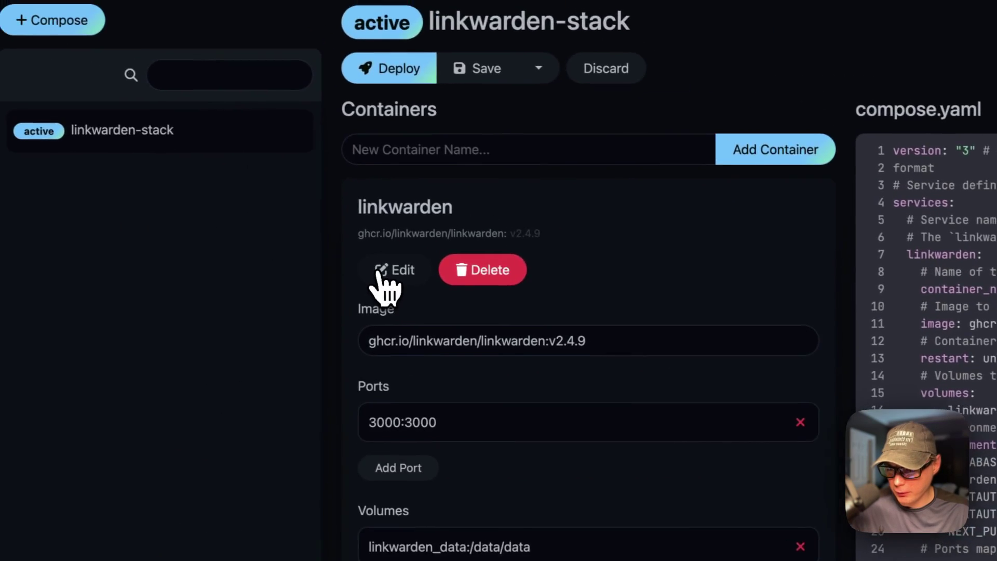
{"action": "scroll", "coordinate": [401, 283], "scroll_direction": "down", "scroll_amount": 8}
{"action": "scroll", "coordinate": [456, 461], "scroll_direction": "up", "scroll_amount": 8}
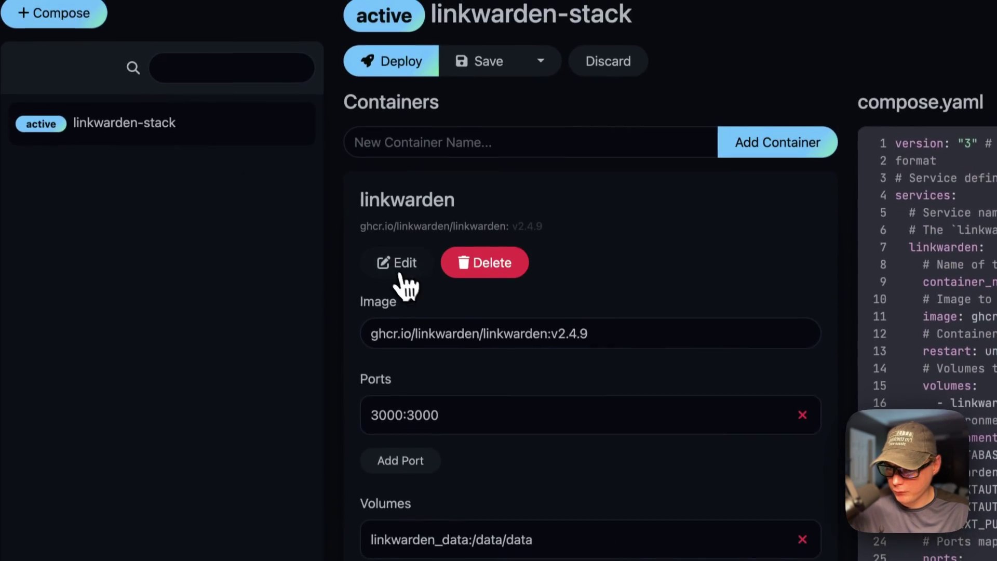
{"action": "left_click", "coordinate": [407, 286]}
- Add a container named nginx to the stack, and delete it again
{"action": "left_click", "coordinate": [399, 137]}
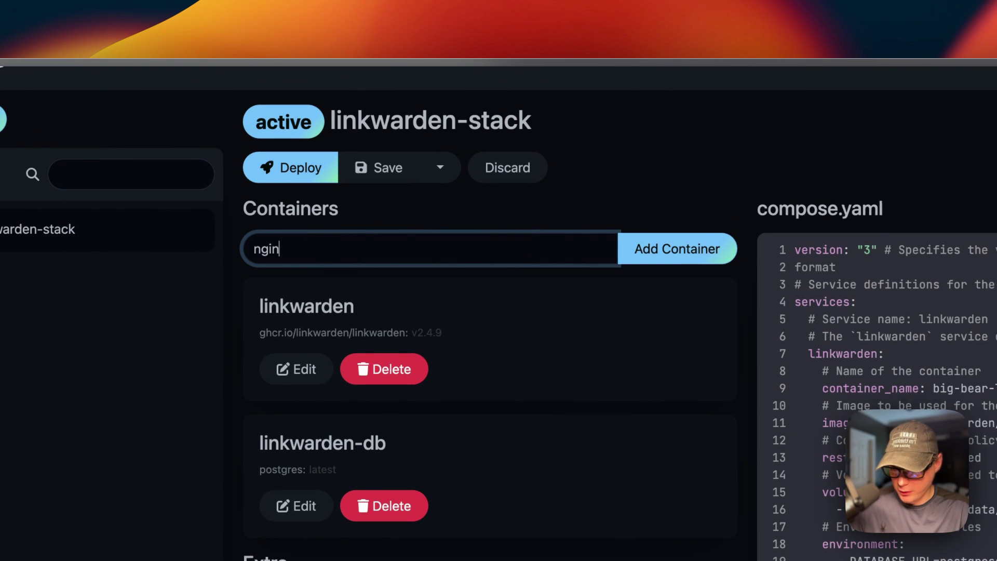
{"action": "left_click", "coordinate": [643, 262]}
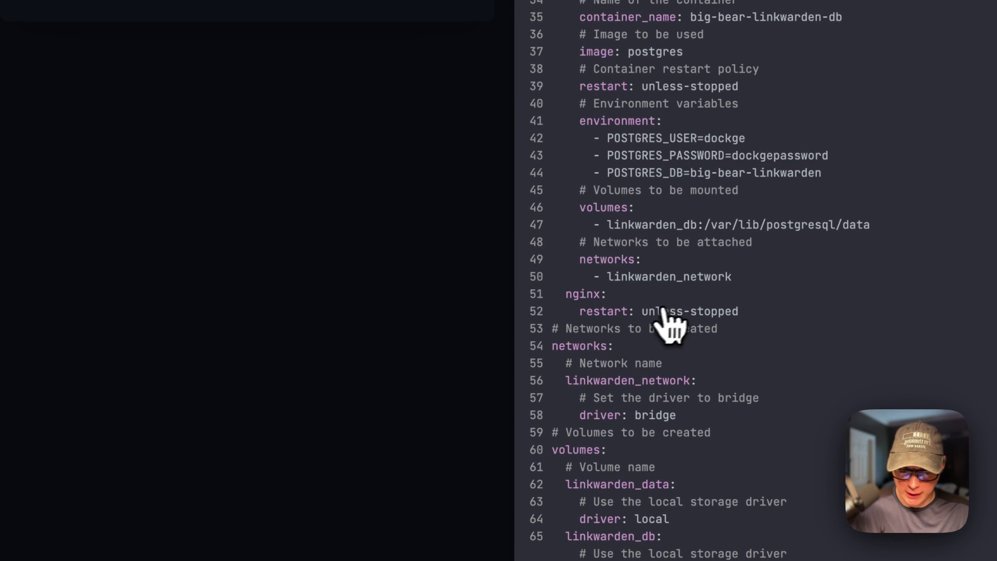
{"action": "left_click", "coordinate": [418, 334]}
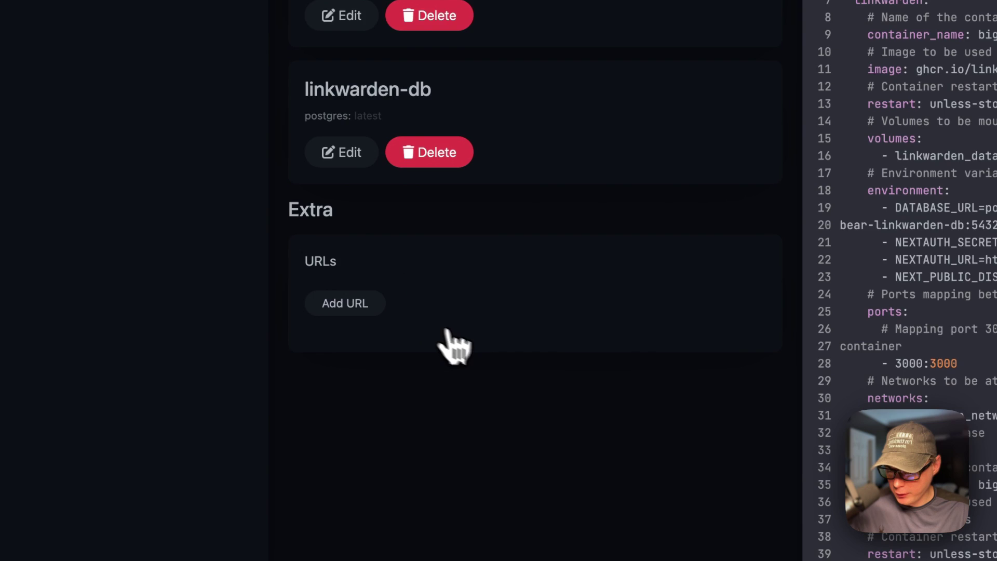
- Review the stack's .env and network settings and the save options, and discard the edit session
{"action": "scroll", "coordinate": [451, 342], "scroll_direction": "down", "scroll_amount": 10}
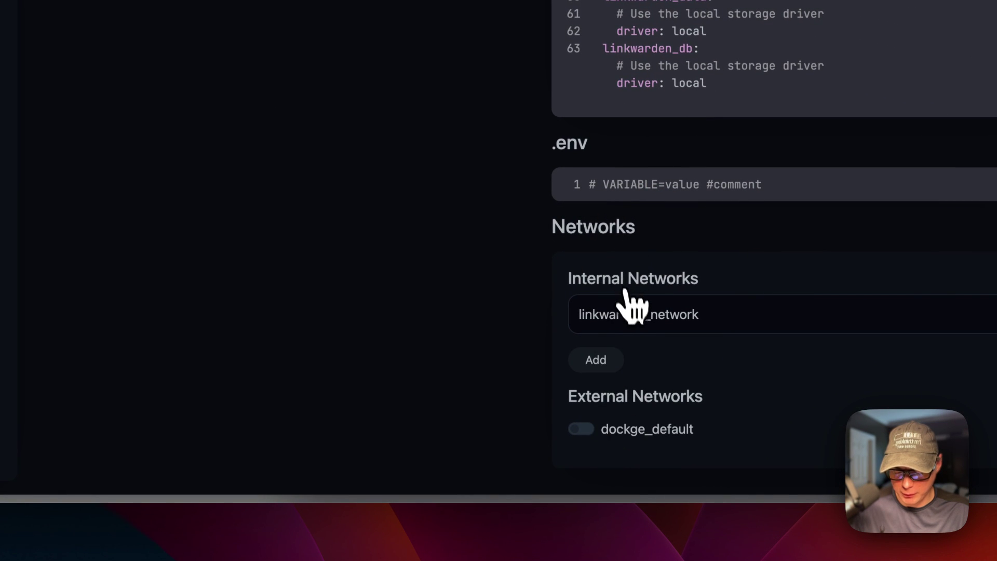
{"action": "scroll", "coordinate": [411, 5], "scroll_direction": "up", "scroll_amount": 15}
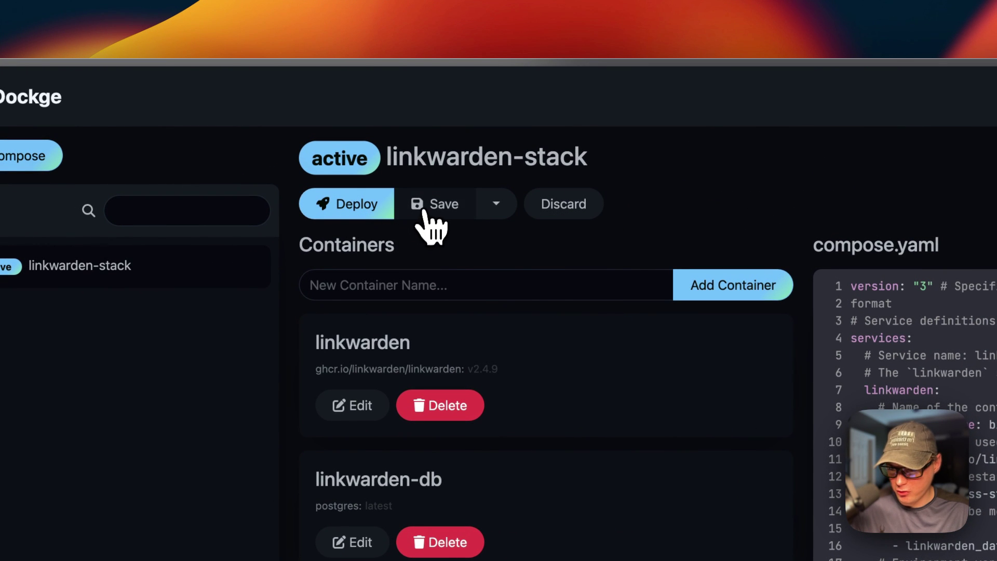
{"action": "left_click", "coordinate": [496, 203]}
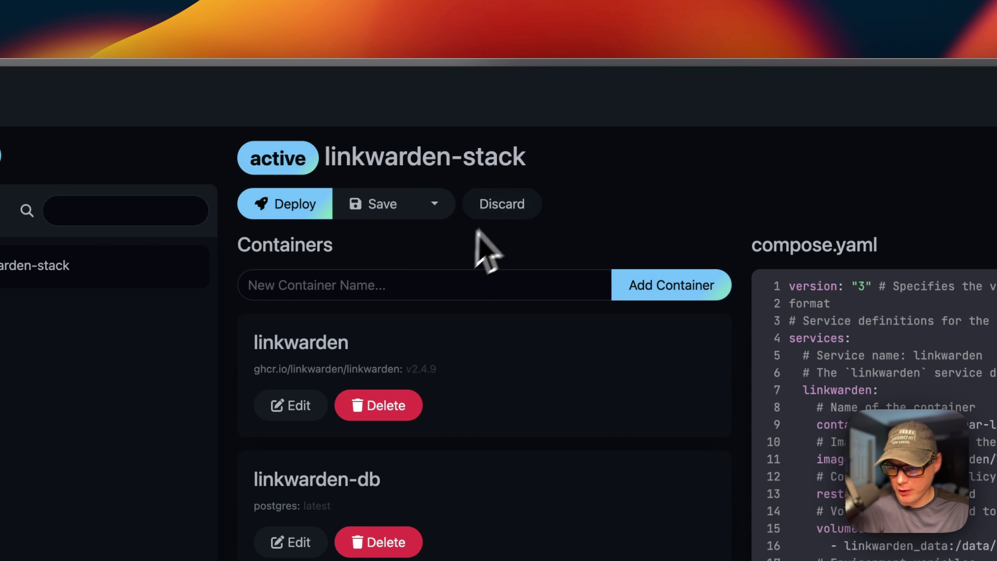
{"action": "left_click", "coordinate": [502, 209]}
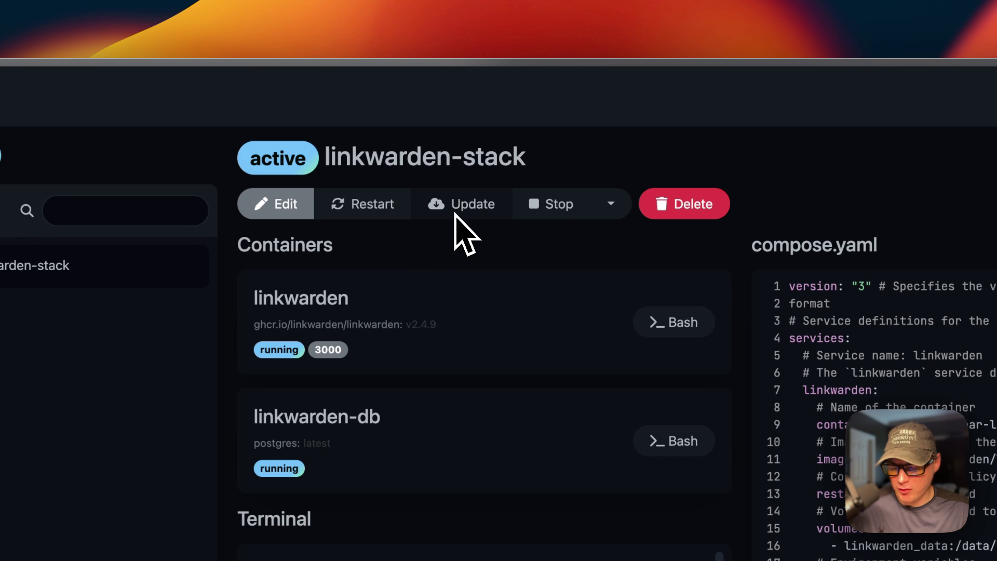
- Open a Bash terminal in the linkwarden container, list its files with ls, and return to linkwarden-stack
{"action": "scroll", "coordinate": [545, 208], "scroll_direction": "right", "scroll_amount": 2}
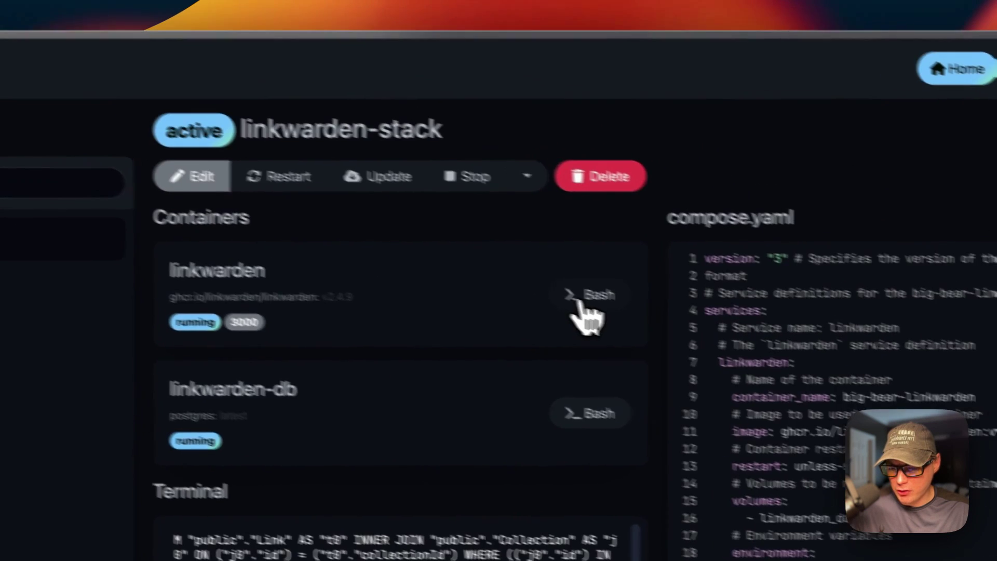
{"action": "left_click", "coordinate": [706, 206]}
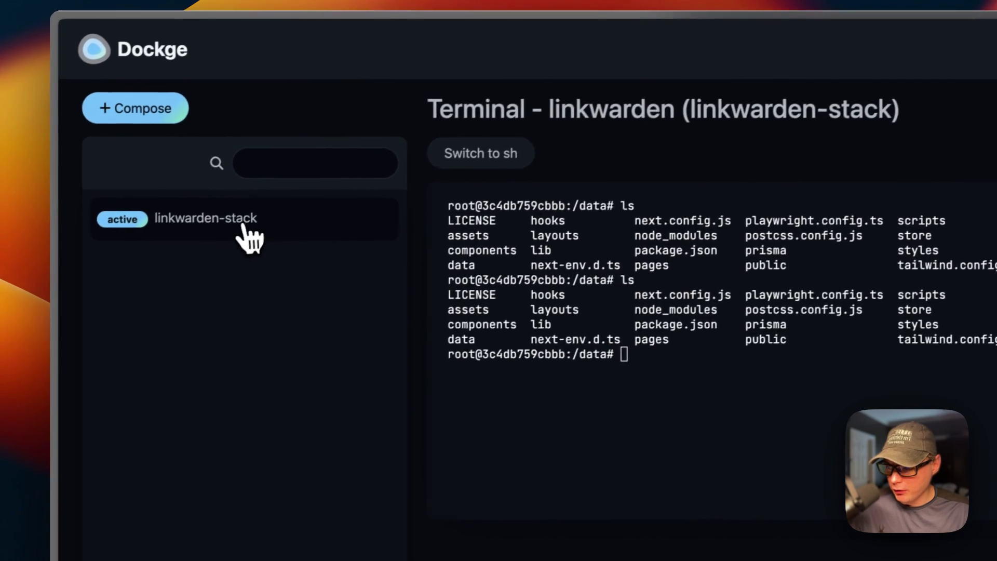
{"action": "left_click", "coordinate": [203, 238]}
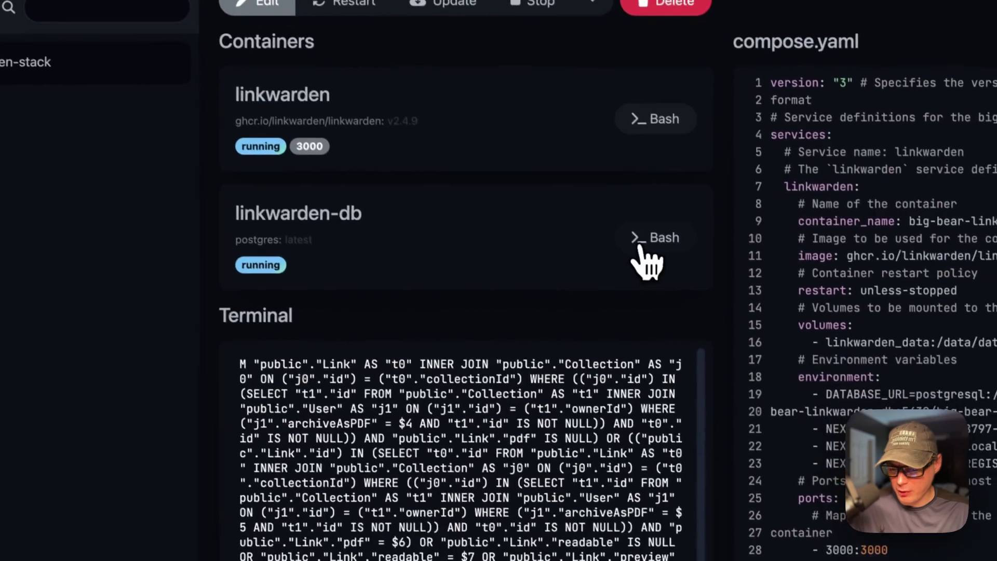
- Review the stack's terminal log and highlight the service definitions in compose.yaml
{"action": "scroll", "coordinate": [490, 210], "scroll_direction": "down", "scroll_amount": 2}
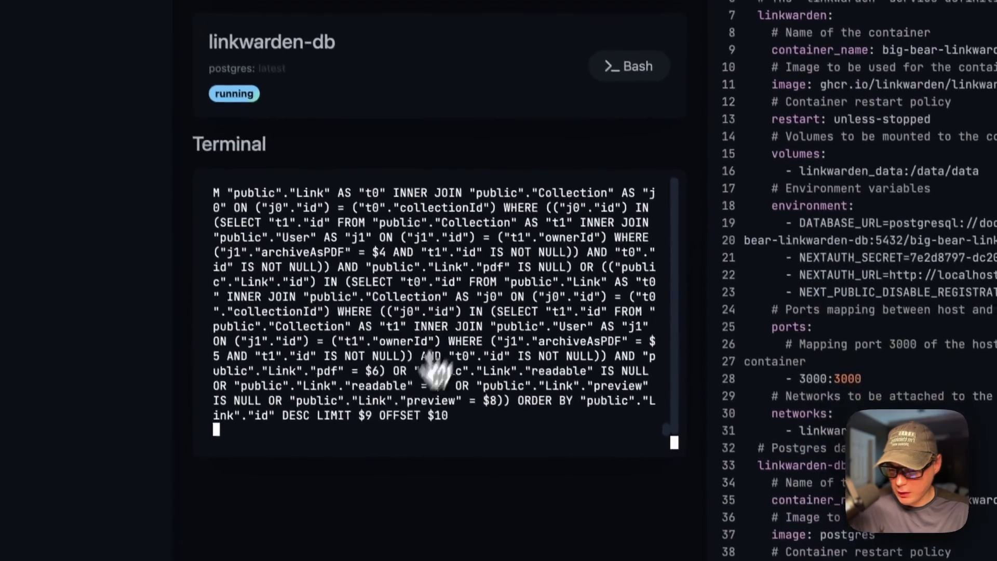
{"action": "scroll", "coordinate": [447, 399], "scroll_direction": "up", "scroll_amount": 2}
{"action": "scroll", "coordinate": [423, 307], "scroll_direction": "down", "scroll_amount": 3}
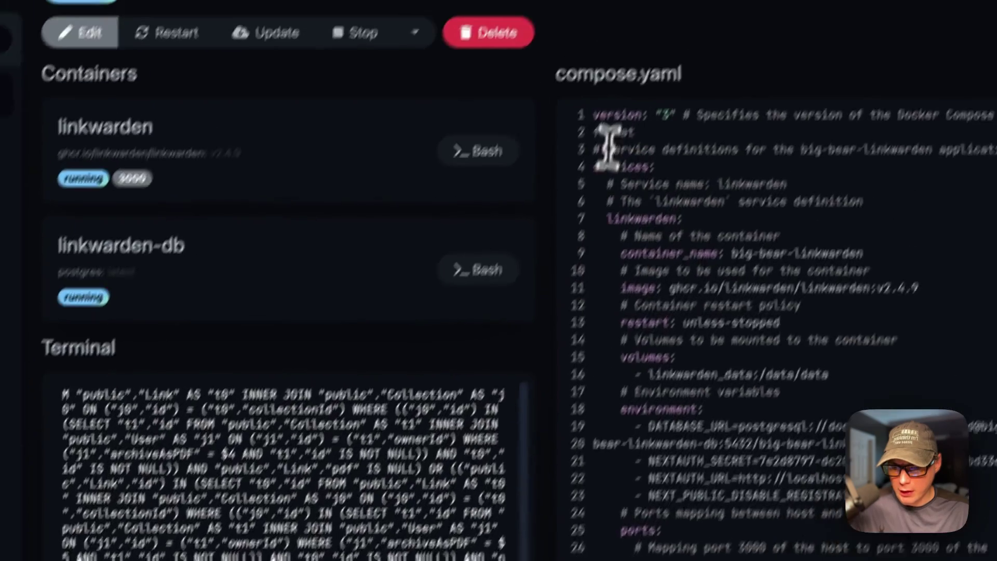
{"action": "left_click_drag", "start_coordinate": [493, 102], "coordinate": [578, 444]}
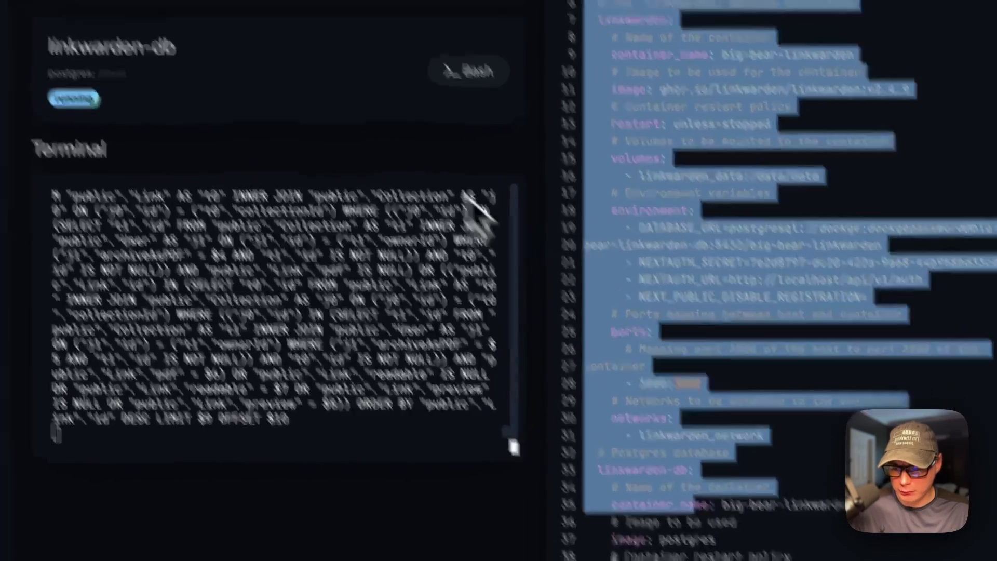
- Reopen linkwarden-stack from the home page and launch the linkwarden web page on port 3000
{"action": "left_click", "coordinate": [260, 52]}
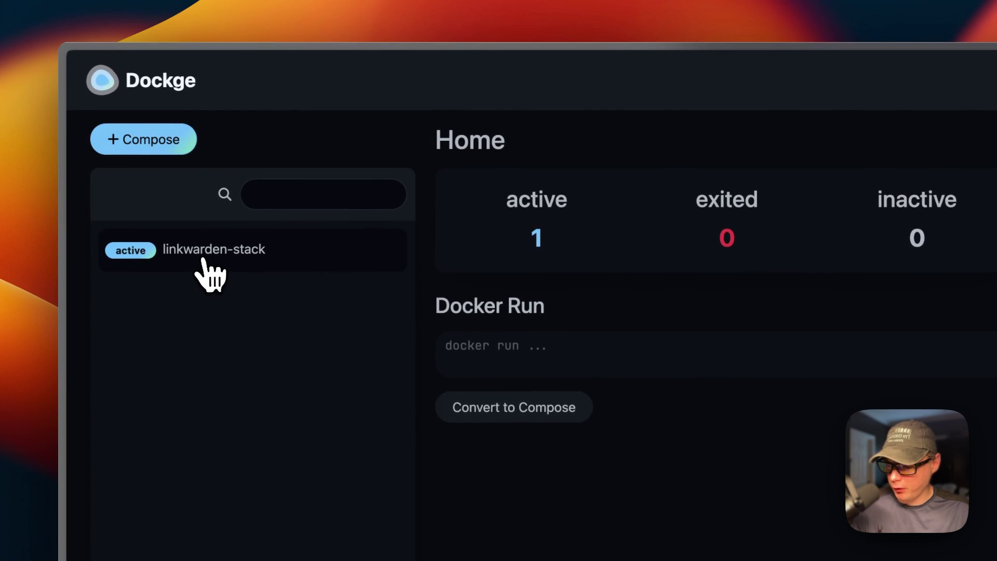
{"action": "left_click", "coordinate": [202, 261]}
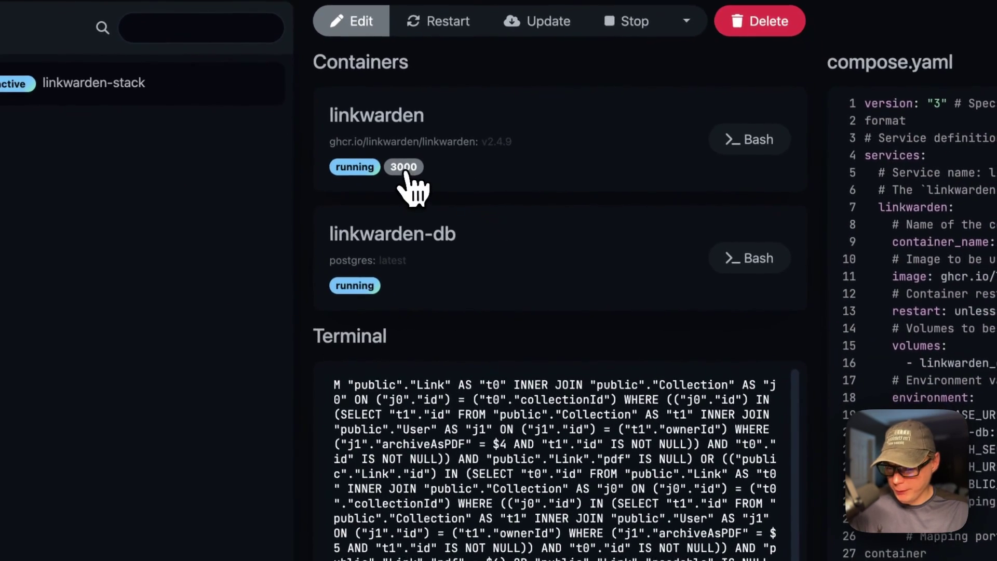
{"action": "left_click", "coordinate": [404, 167]}
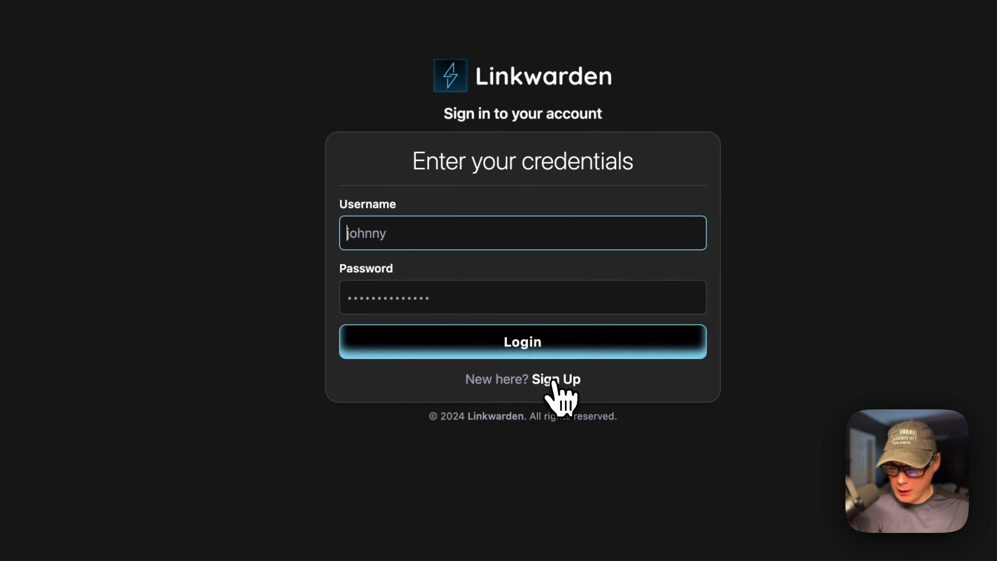
- Create a Linkwarden account with display name and username admin, enter and confirm the account password, and log in
{"action": "left_click", "coordinate": [555, 380]}
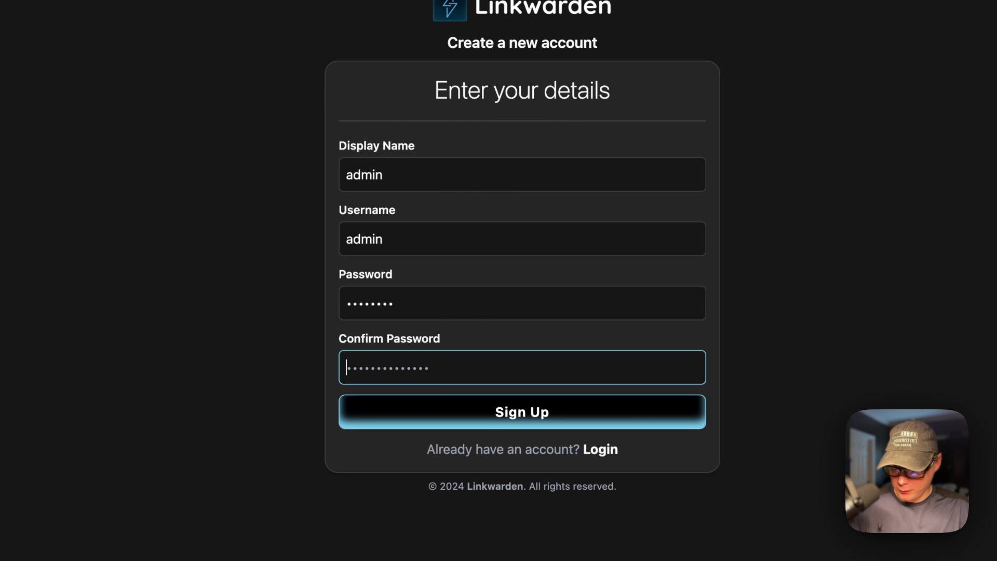
{"action": "type", "text": "d"}
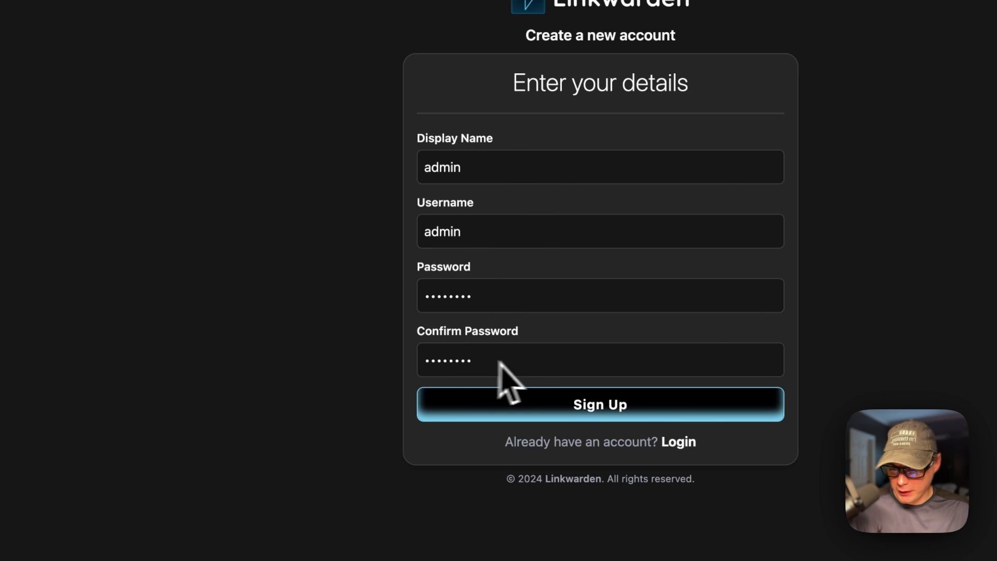
{"action": "left_click", "coordinate": [517, 409]}
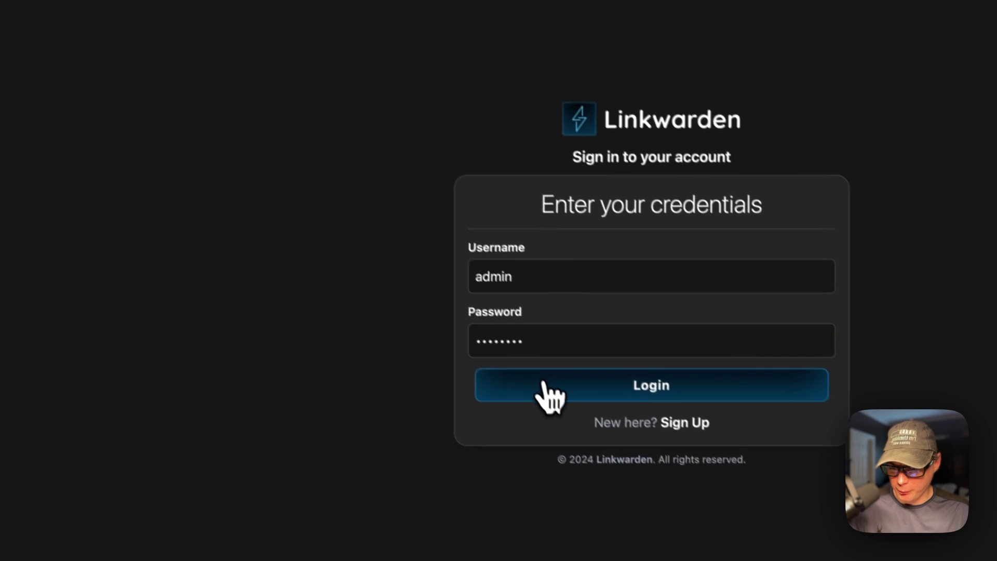
{"action": "left_click", "coordinate": [493, 345]}
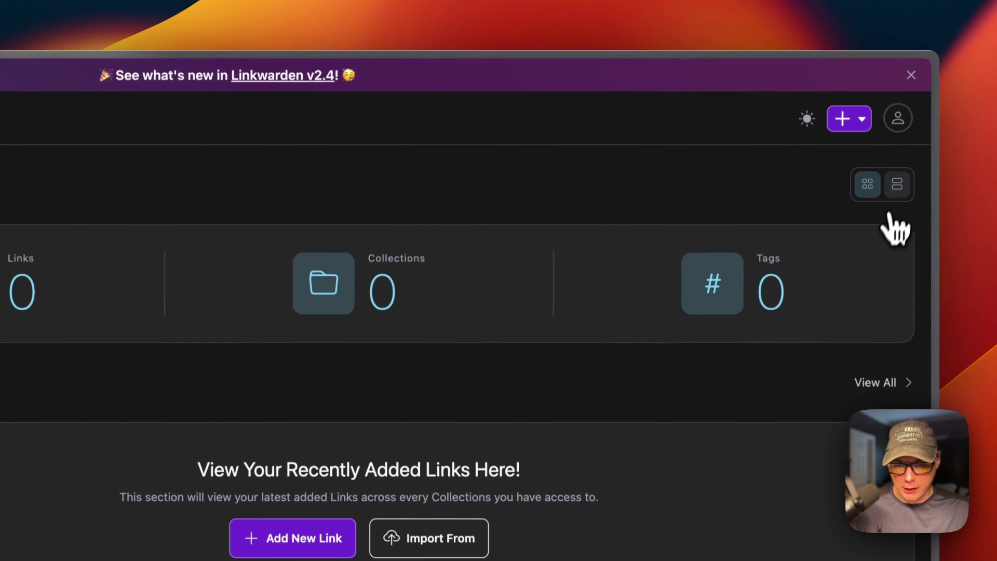
- Set the dashboard to the list layout, and toggle the theme to light and back to dark
{"action": "left_click", "coordinate": [930, 173]}
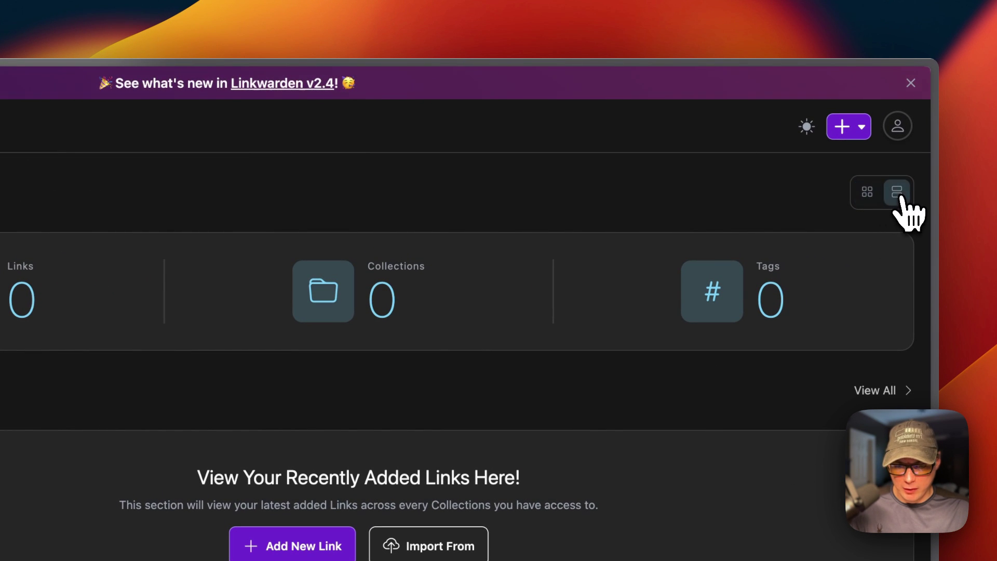
{"action": "left_click", "coordinate": [805, 127]}
{"action": "left_click", "coordinate": [806, 127]}
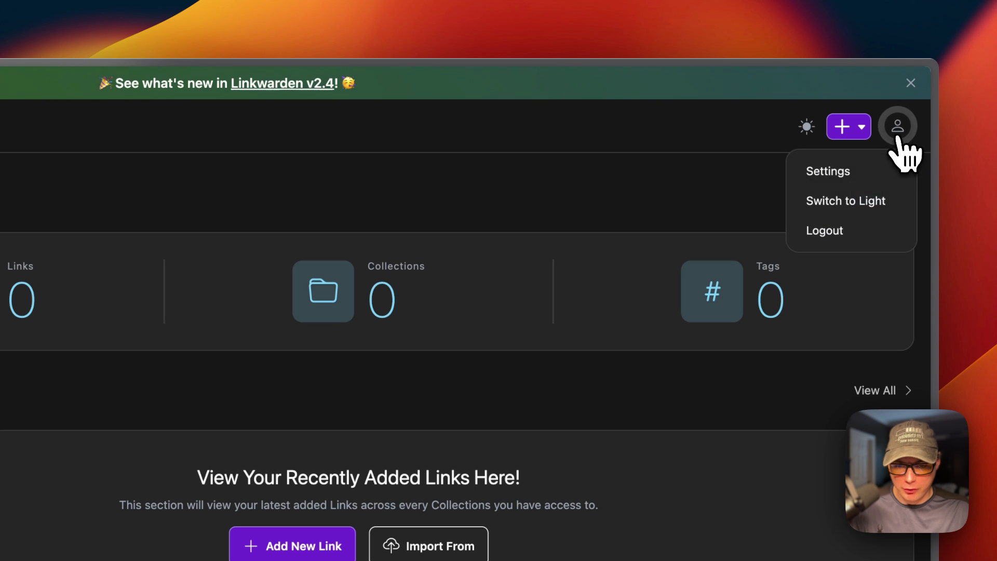
- Examine the Account, Appearance, Archive, API Keys and Password settings pages, trying the light theme and restoring dark
{"action": "left_click", "coordinate": [833, 171]}
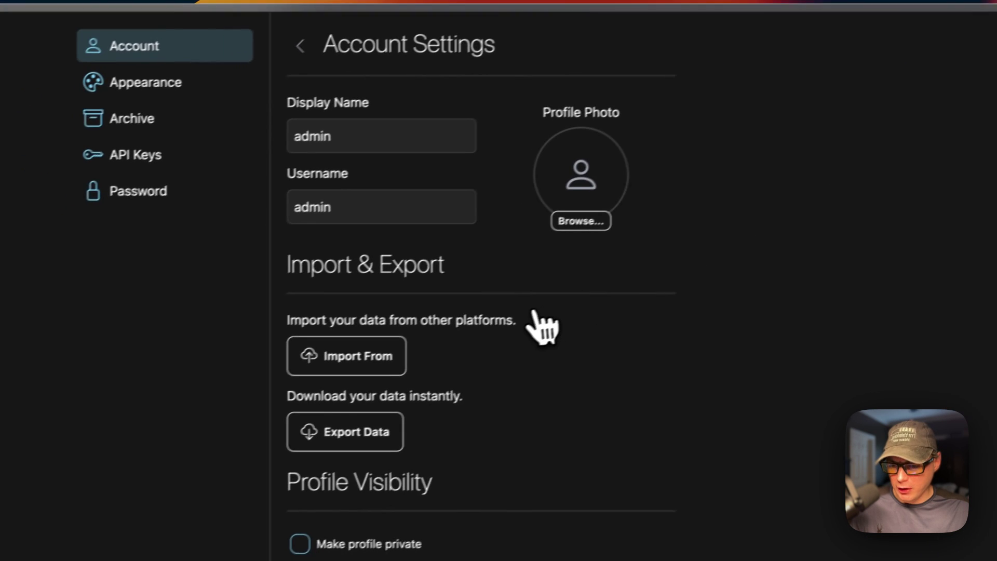
{"action": "left_click", "coordinate": [203, 88]}
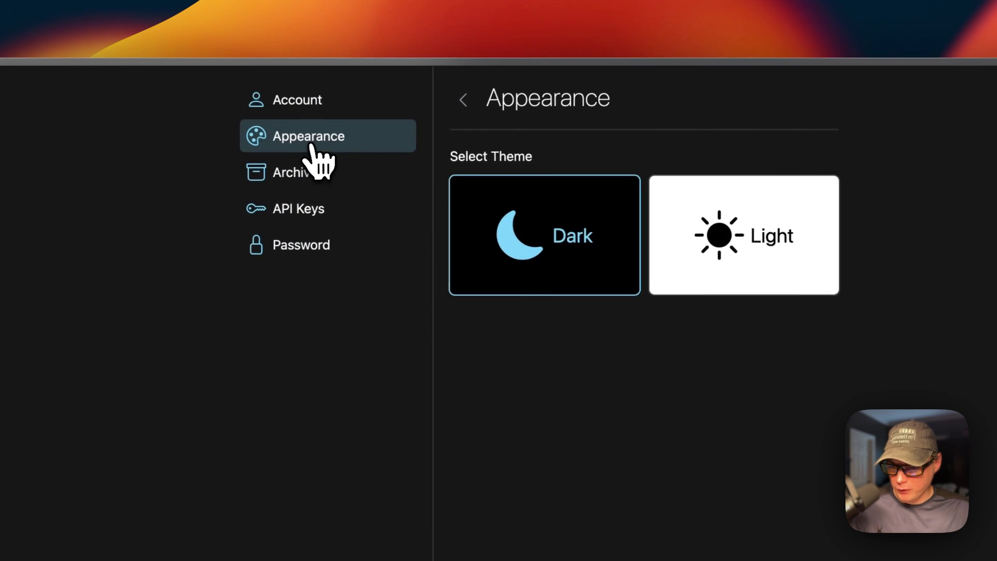
{"action": "left_click", "coordinate": [593, 189]}
{"action": "left_click", "coordinate": [441, 228]}
{"action": "left_click", "coordinate": [332, 179]}
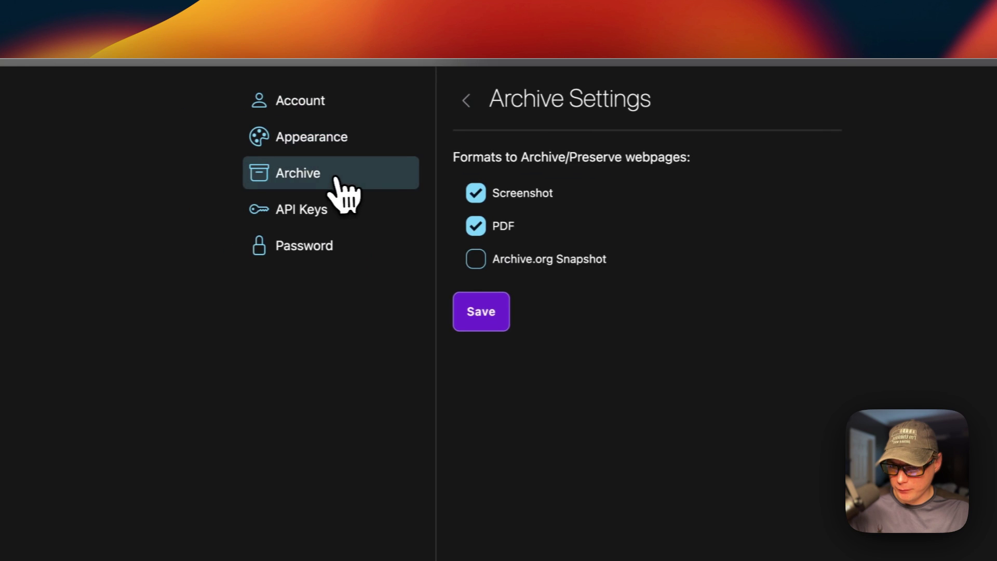
{"action": "left_click", "coordinate": [324, 211]}
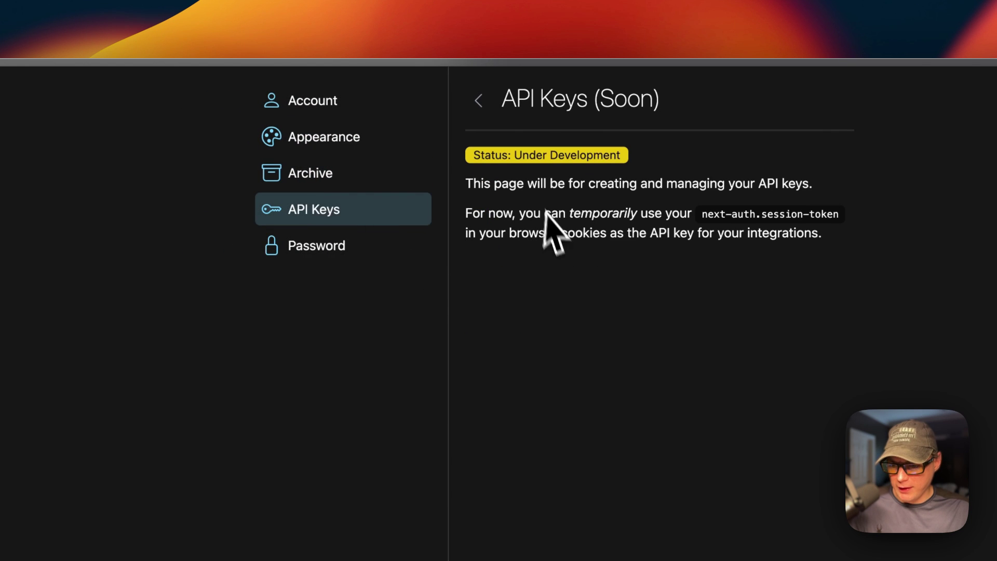
{"action": "left_click", "coordinate": [318, 248]}
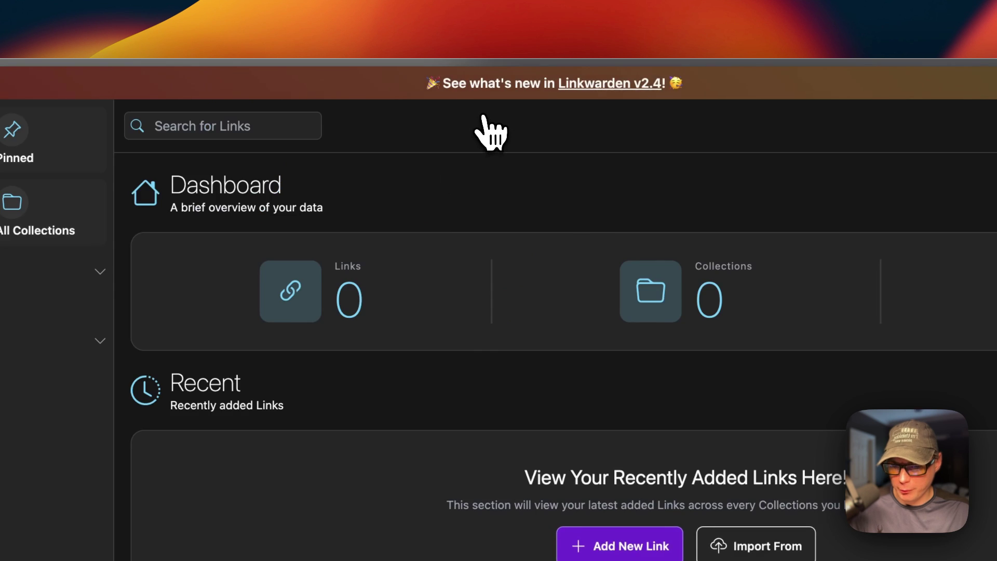
{"action": "left_click", "coordinate": [868, 125]}
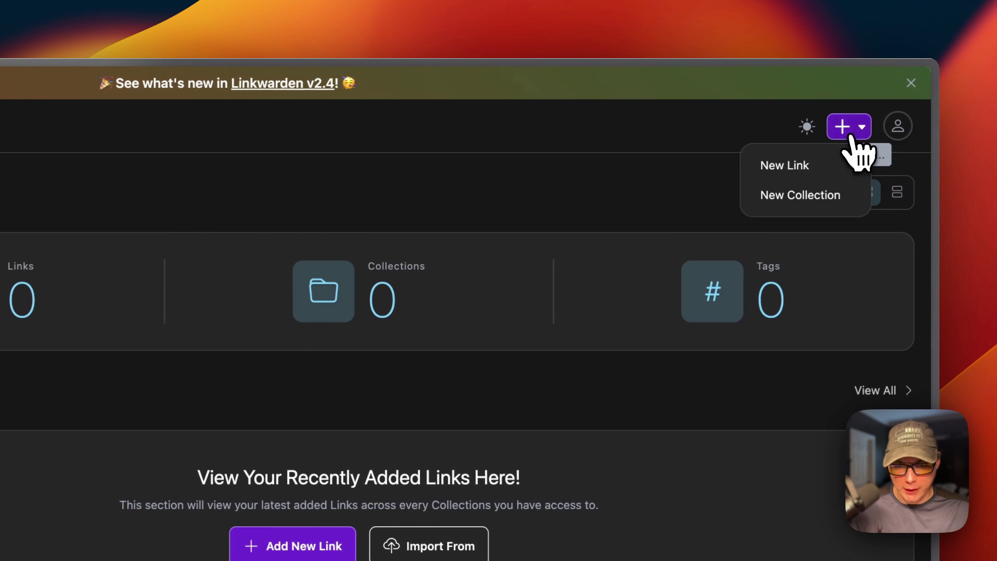
{"action": "left_click", "coordinate": [833, 166]}
{"action": "type", "text": "https://bigbeartechworld.com"}
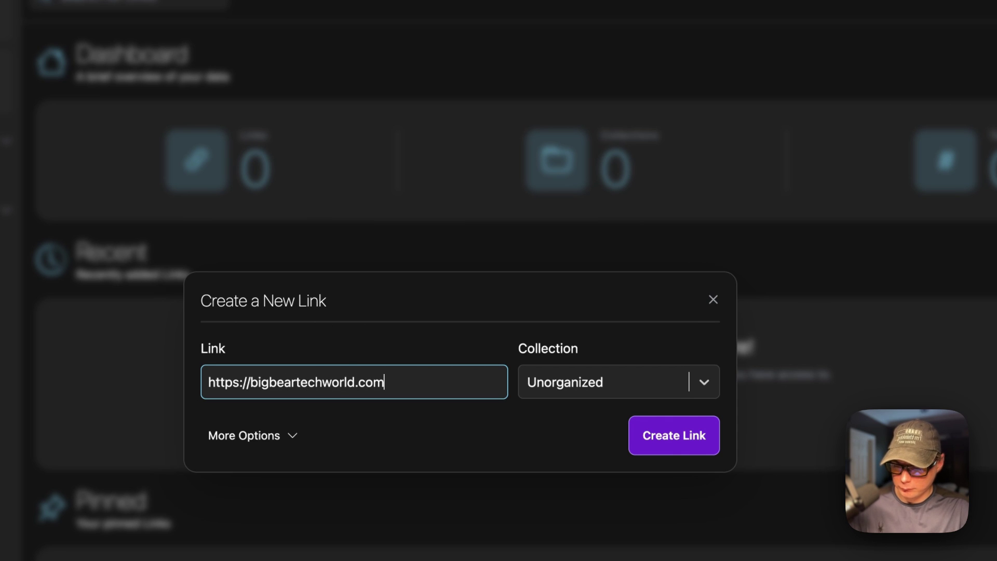
{"action": "left_click", "coordinate": [566, 383]}
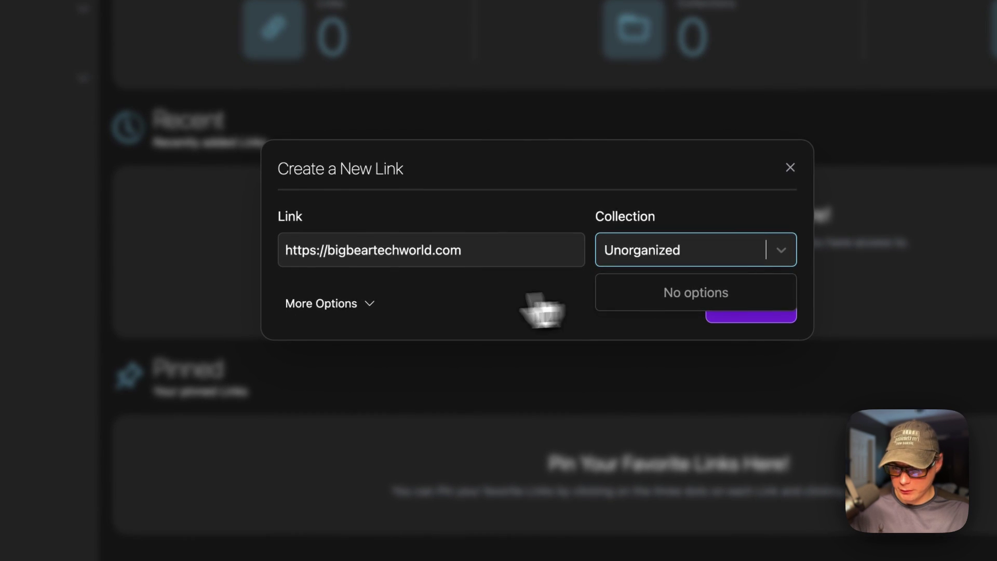
{"action": "left_click", "coordinate": [322, 303]}
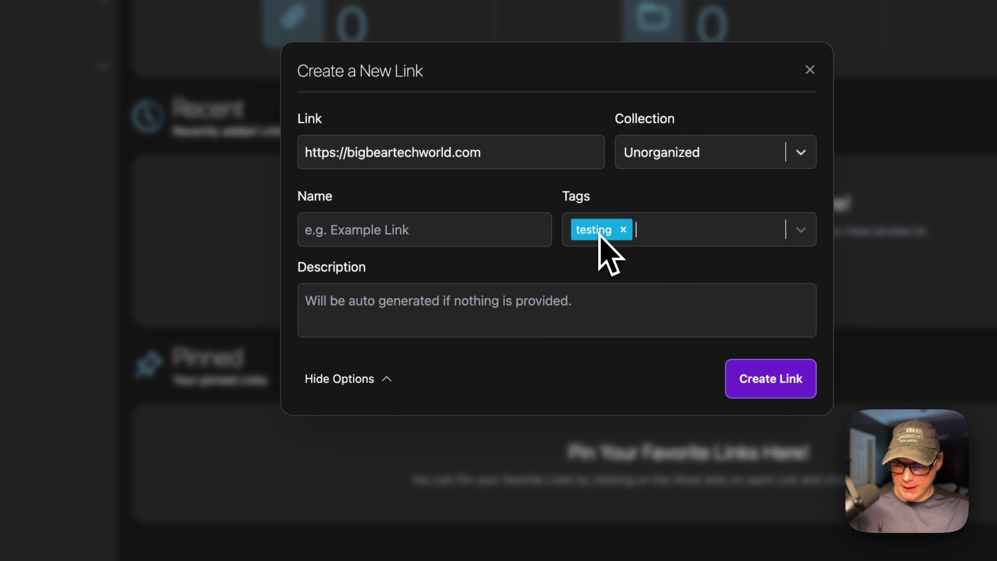
{"action": "left_click", "coordinate": [768, 380]}
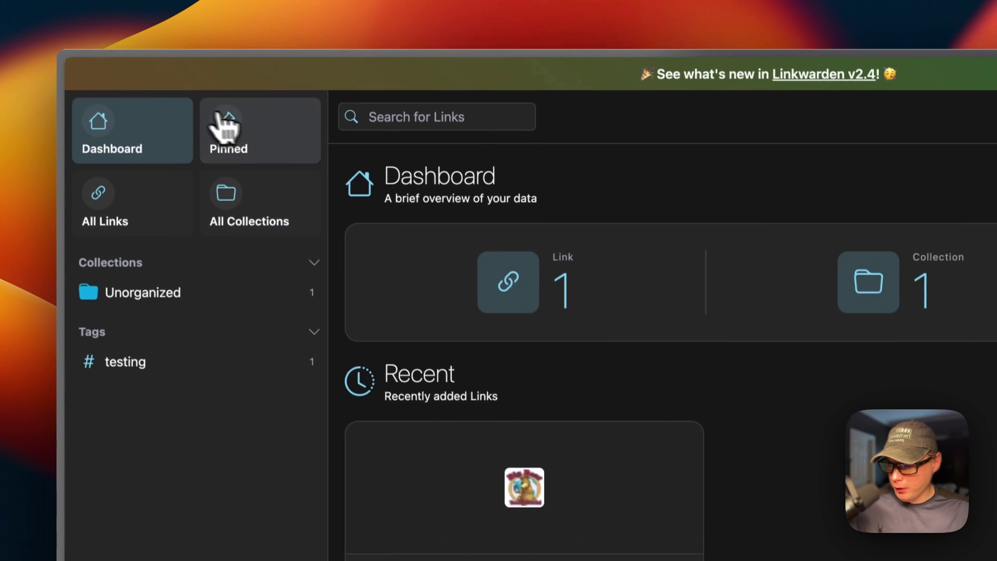
- Pin the BigBearTechWorld link to the dashboard, check it among the pinned links, and return to the dashboard
{"action": "left_click", "coordinate": [249, 139]}
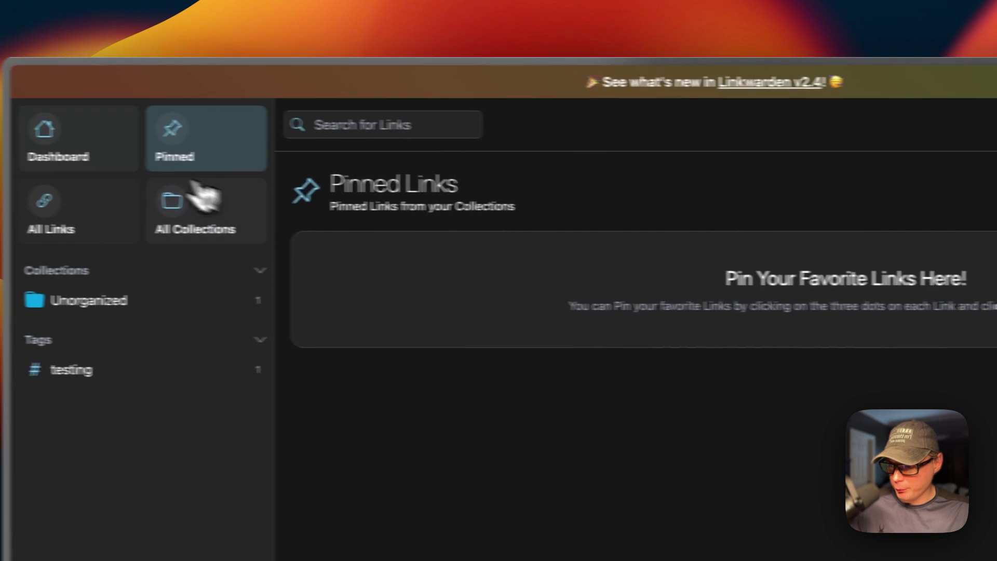
{"action": "left_click", "coordinate": [180, 155]}
{"action": "left_click", "coordinate": [486, 399]}
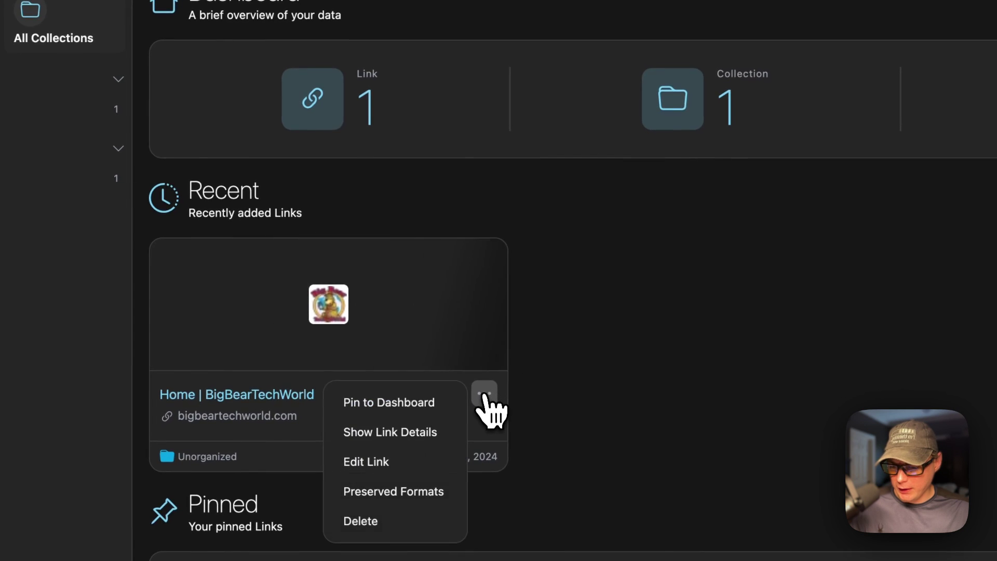
{"action": "left_click", "coordinate": [515, 402]}
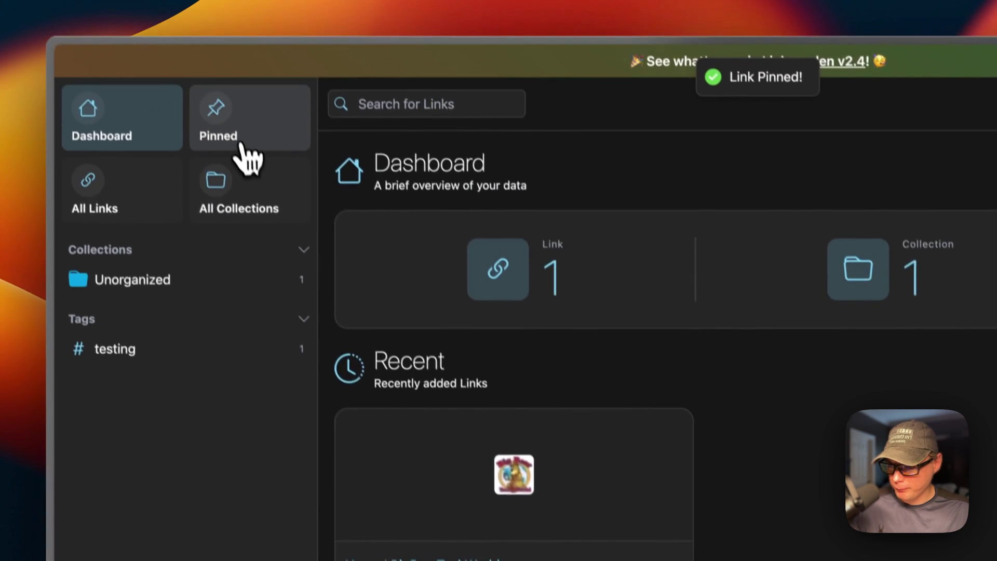
{"action": "left_click", "coordinate": [245, 159]}
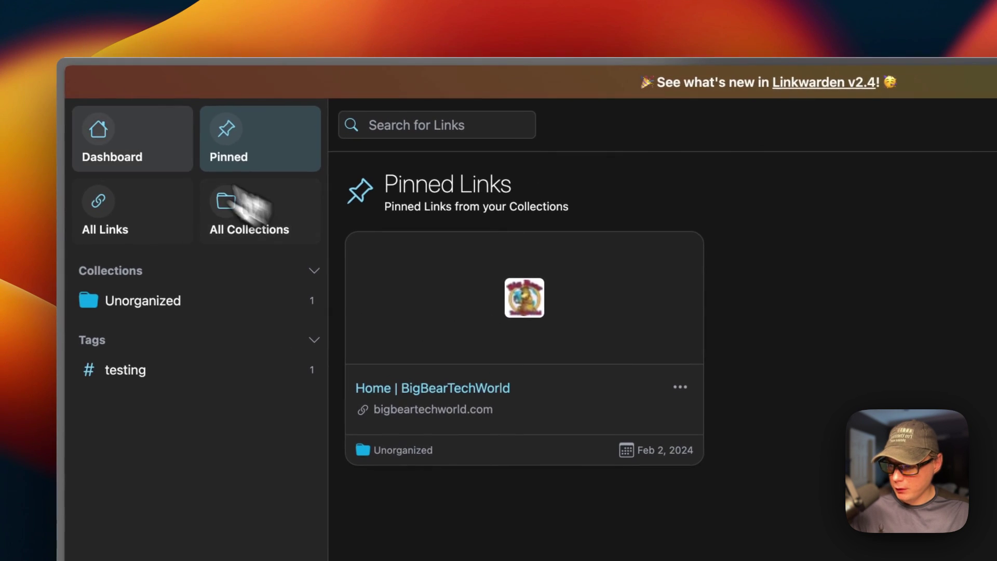
{"action": "left_click", "coordinate": [135, 136]}
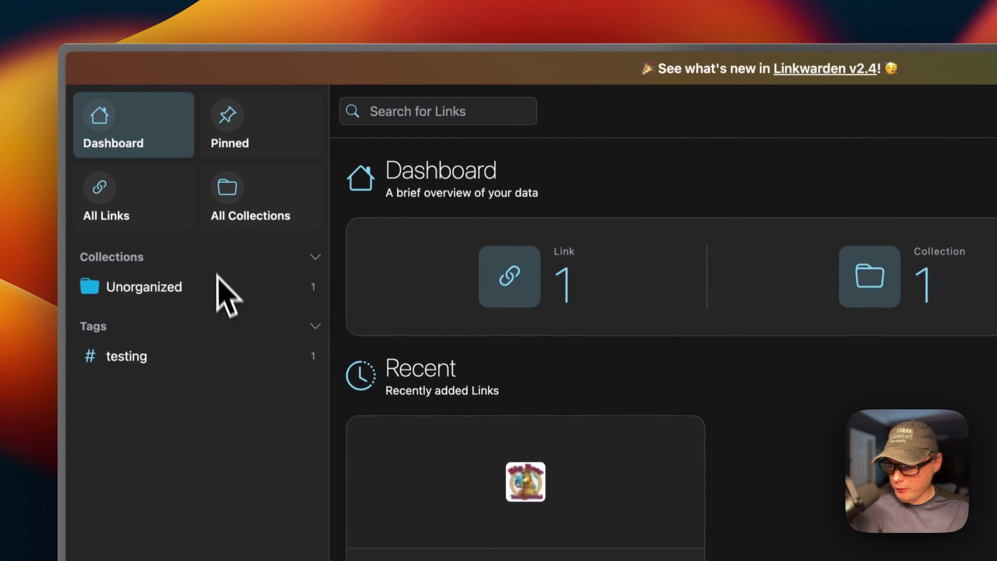
- Create a new collection named Testing with the default color
{"action": "left_click", "coordinate": [228, 202]}
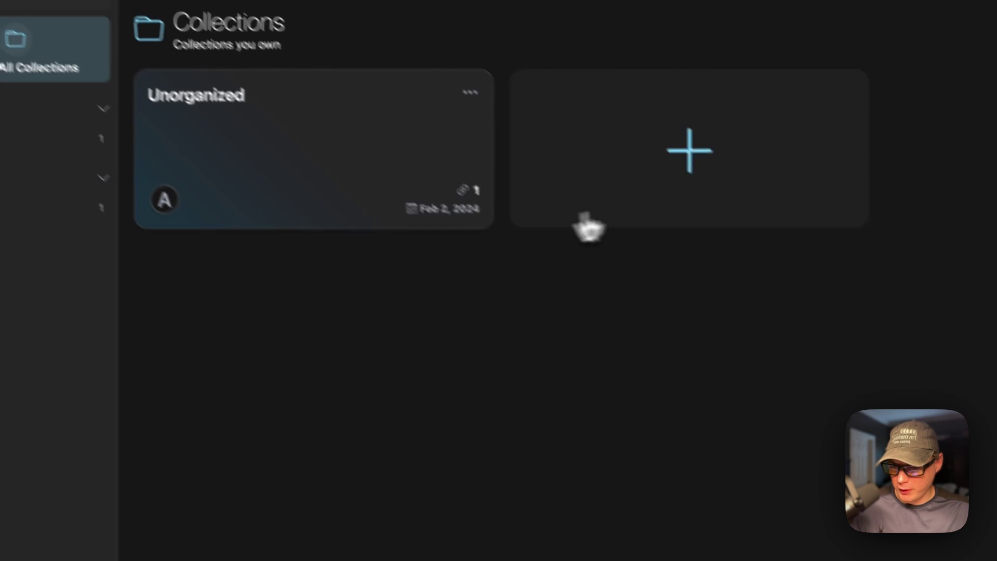
{"action": "left_click", "coordinate": [856, 351]}
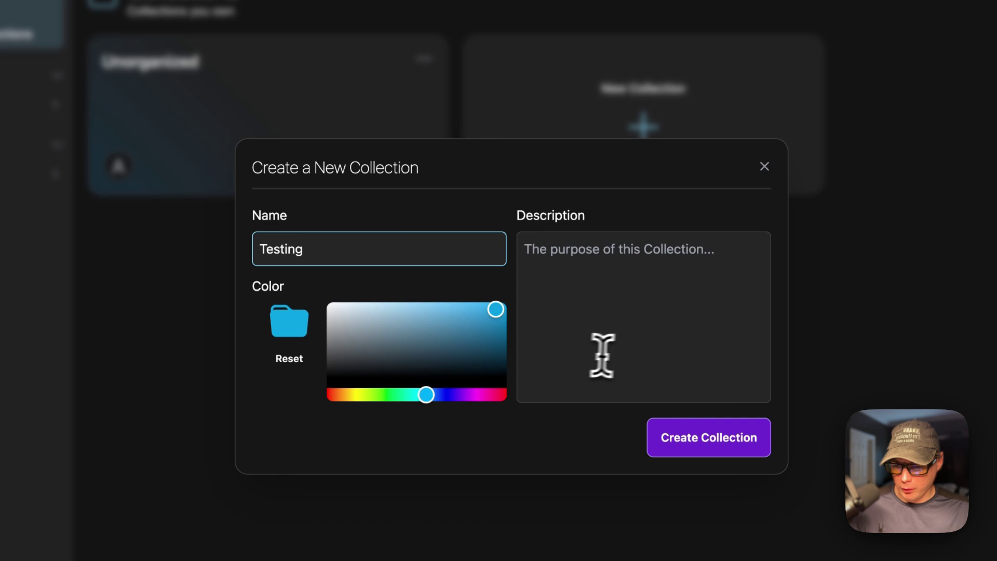
{"action": "left_click", "coordinate": [670, 442]}
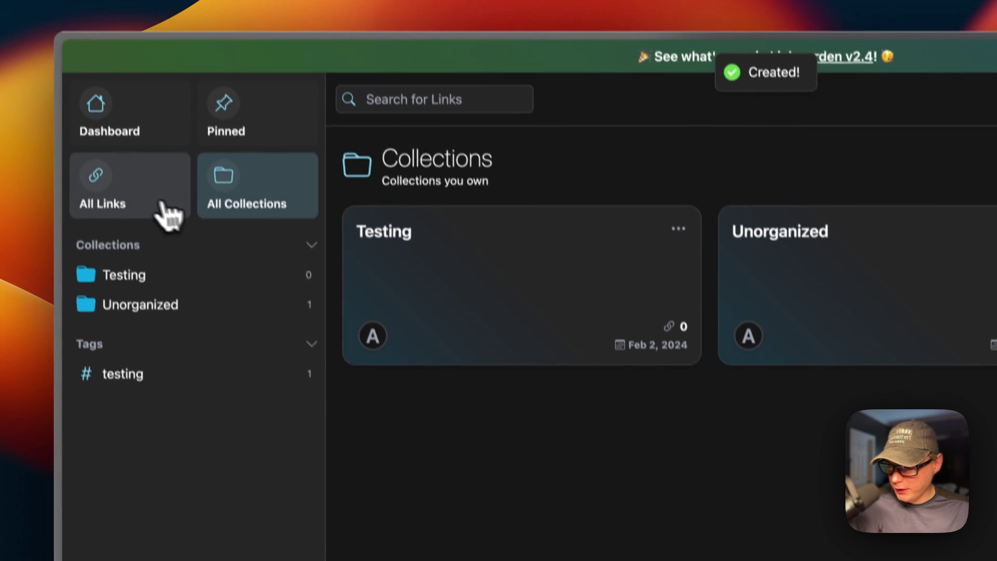
- Edit the BigBearTechWorld link to move it into the Testing collection, and save it
{"action": "left_click", "coordinate": [158, 204]}
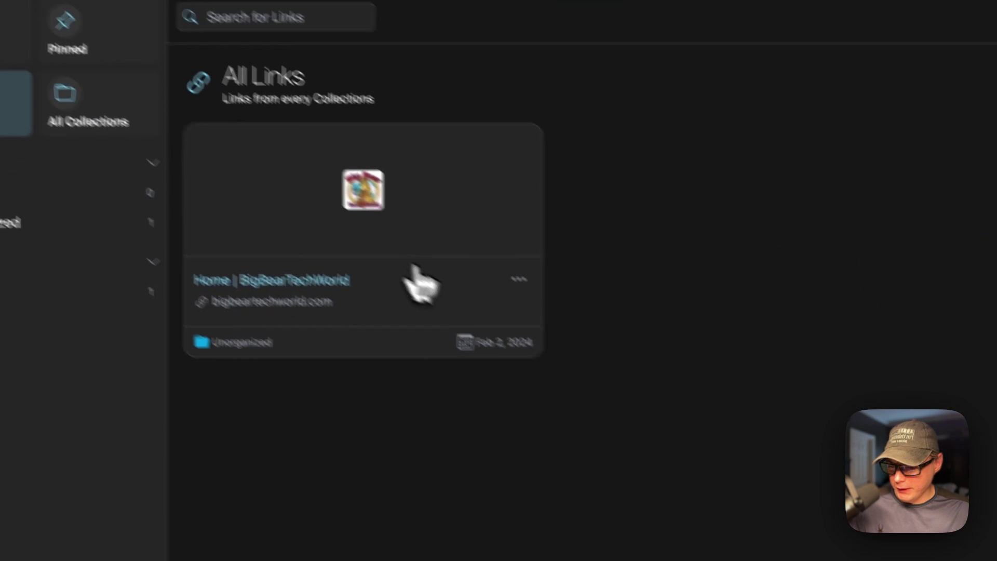
{"action": "left_click", "coordinate": [519, 279]}
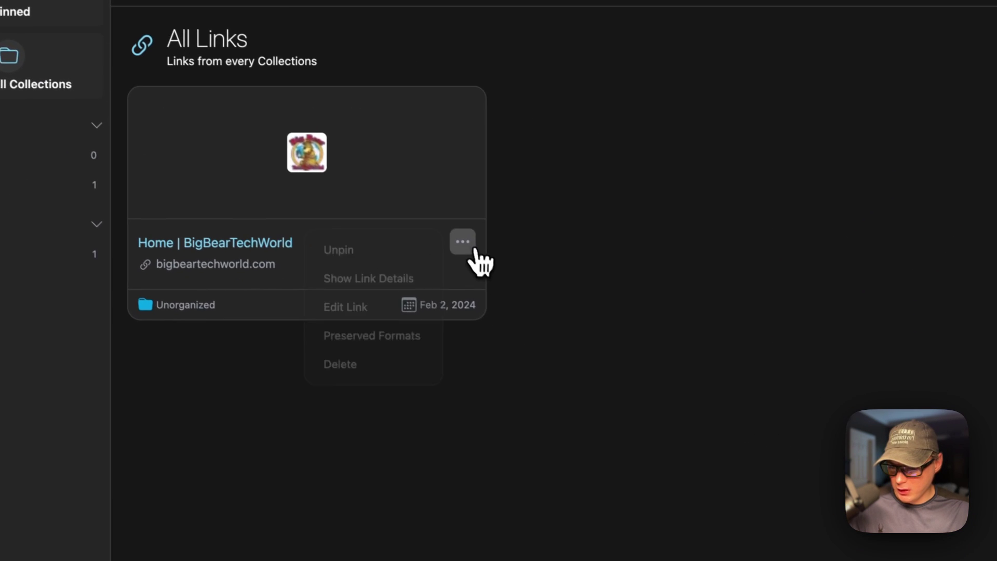
{"action": "left_click", "coordinate": [379, 291]}
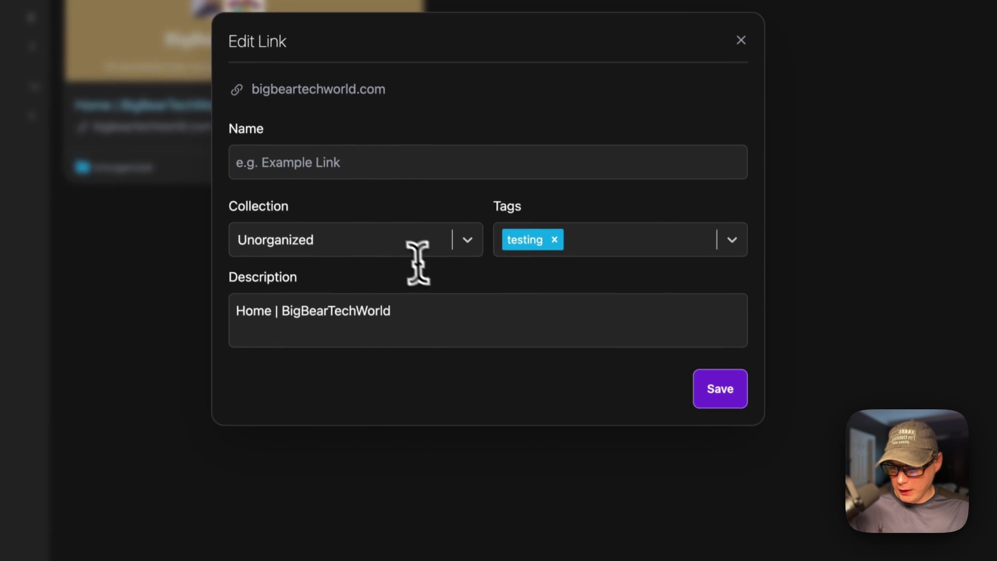
{"action": "left_click", "coordinate": [448, 378]}
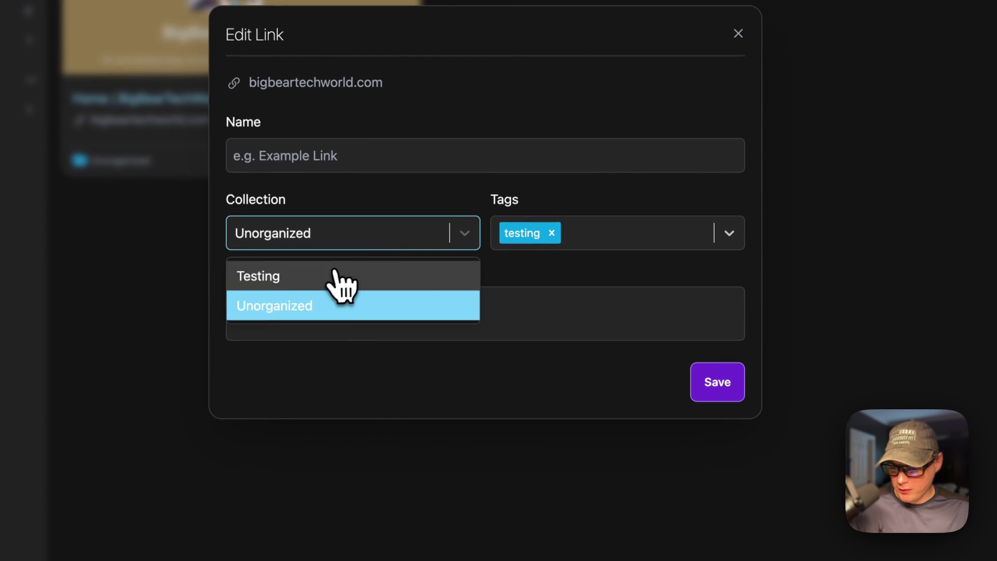
{"action": "left_click", "coordinate": [717, 381]}
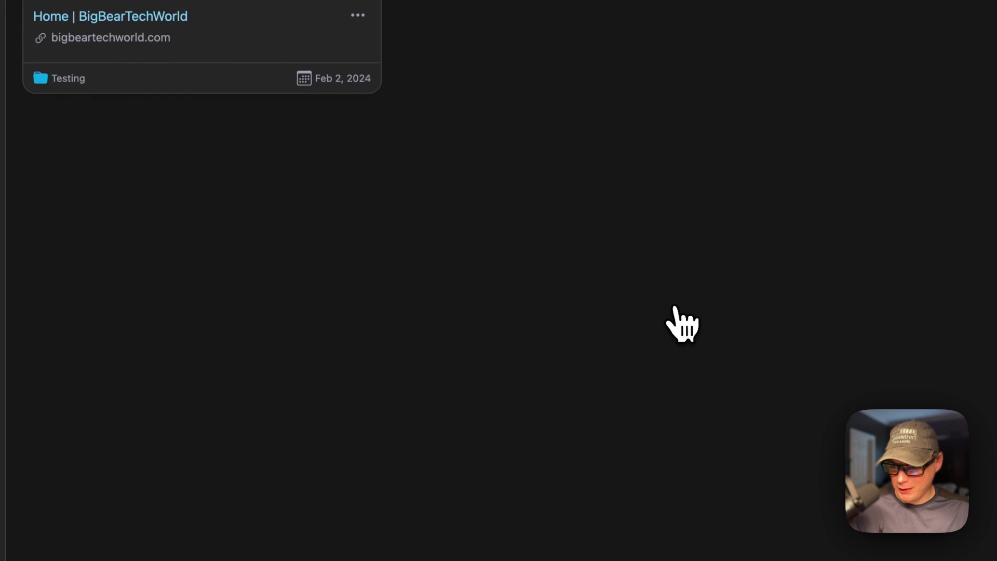
- Examine the Testing collection and its available actions, the Unorganized collection, and the testing tag with its rename and remove options
{"action": "left_click", "coordinate": [176, 121]}
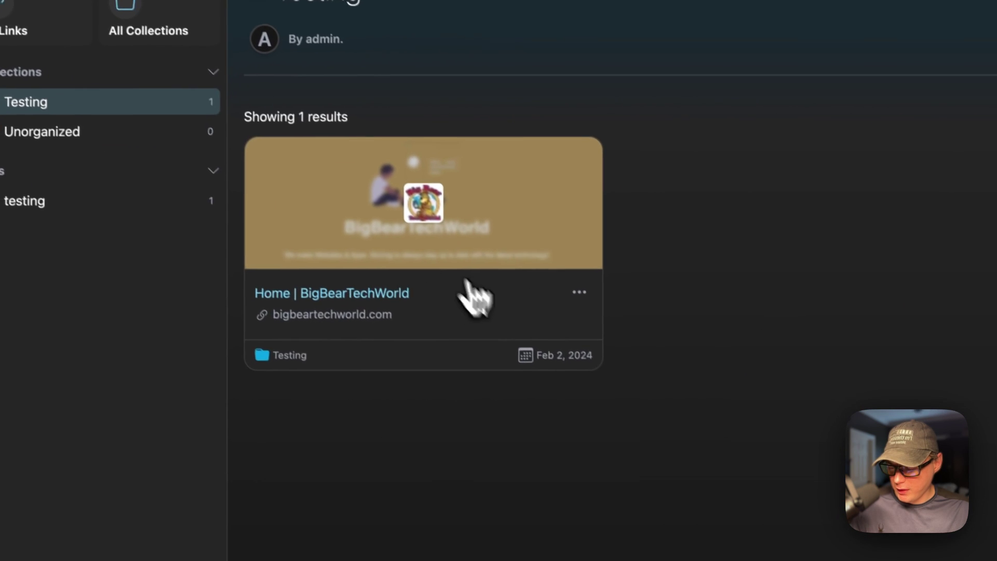
{"action": "left_click", "coordinate": [996, 0]}
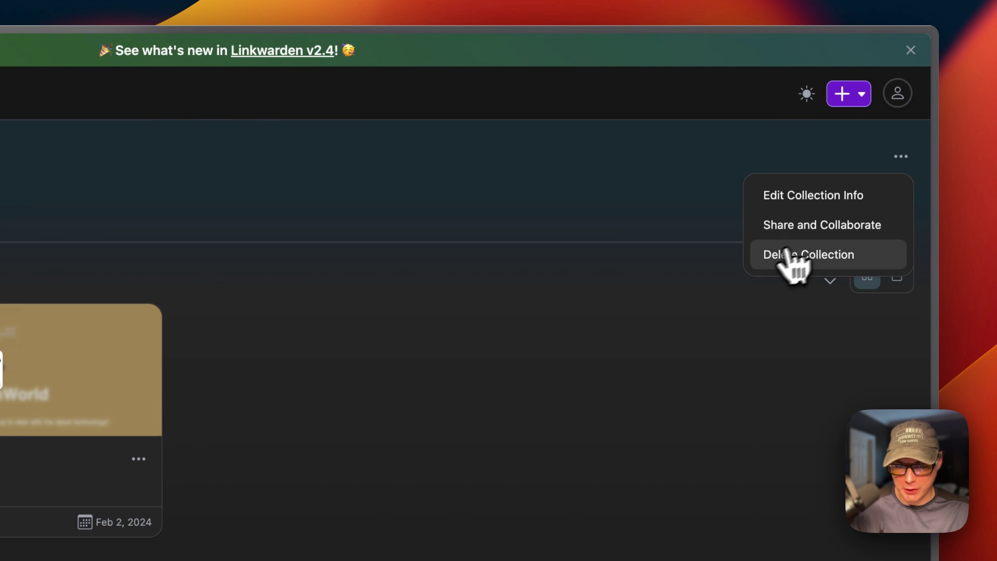
{"action": "left_click", "coordinate": [246, 373]}
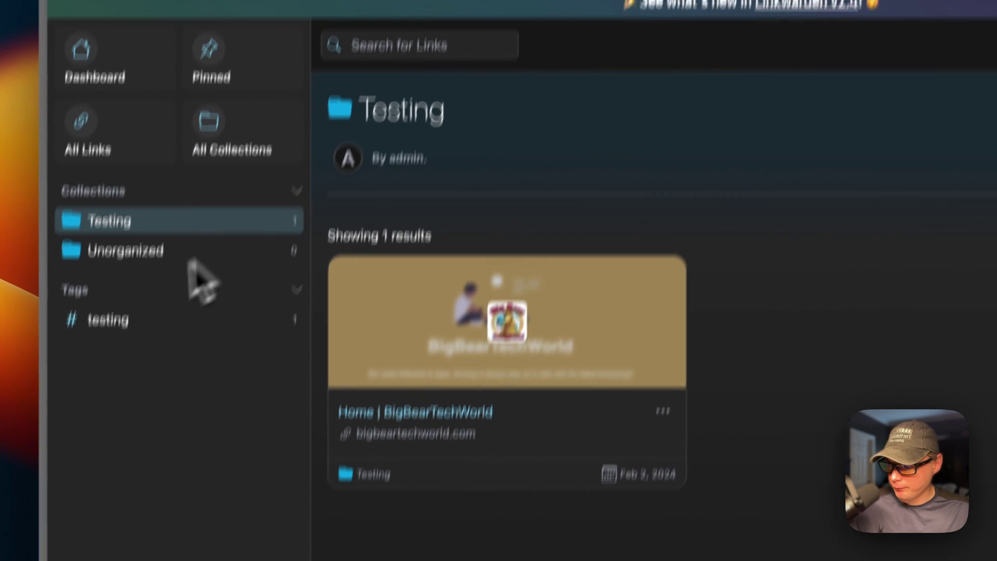
{"action": "left_click", "coordinate": [111, 331]}
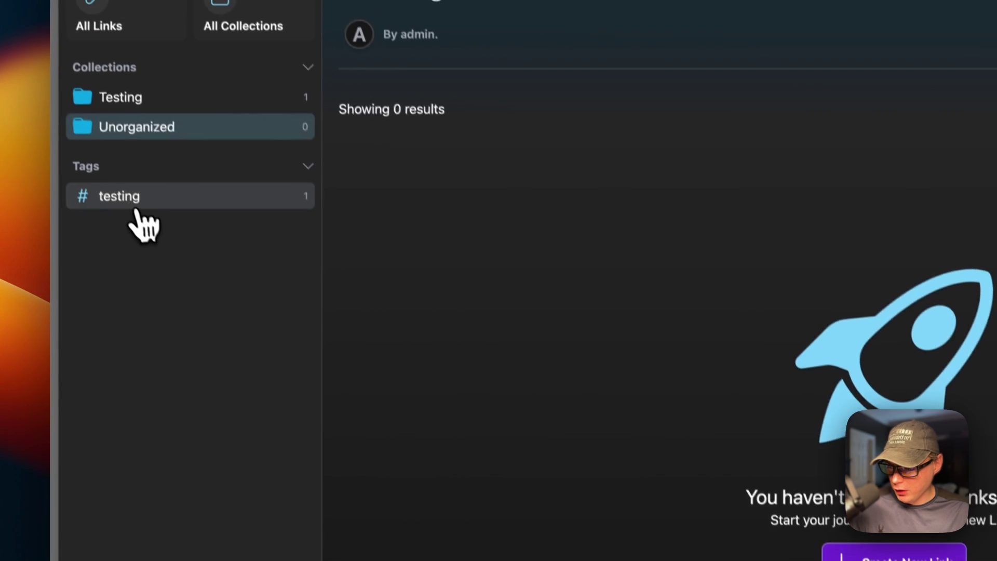
{"action": "left_click", "coordinate": [136, 206]}
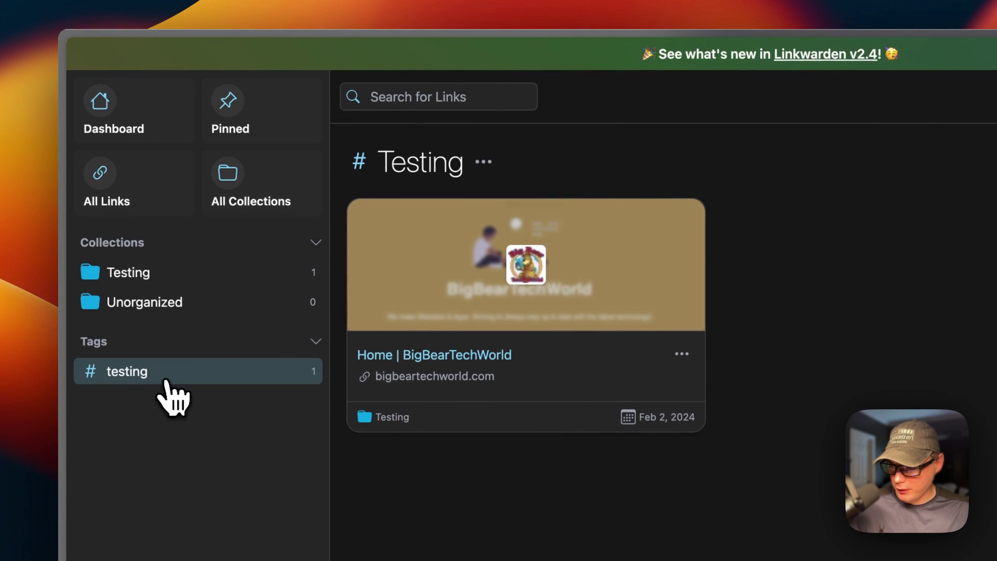
{"action": "left_click", "coordinate": [483, 161]}
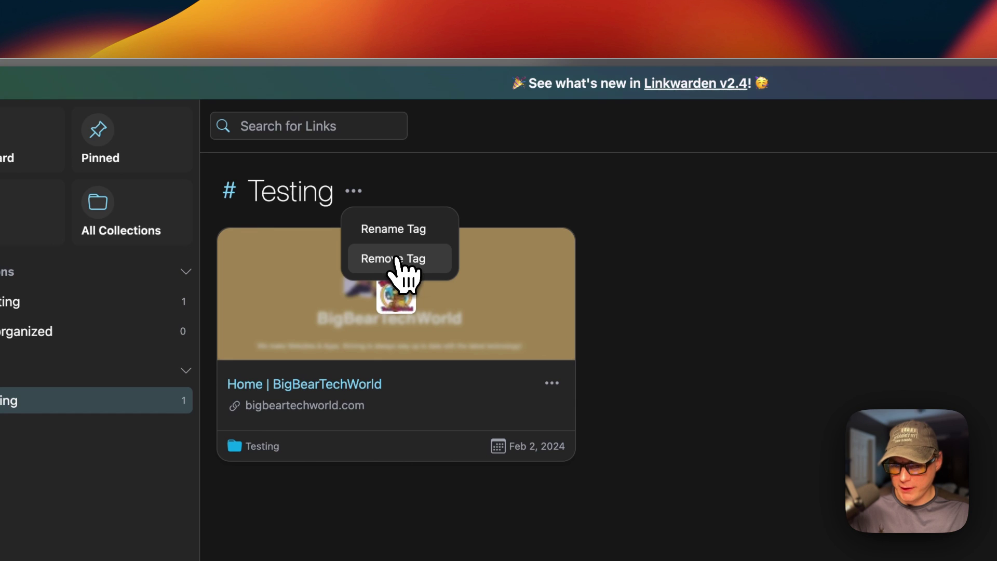
- View the sort options for the testing tag's links, and try the list layout before restoring the card layout
{"action": "left_click", "coordinate": [831, 190]}
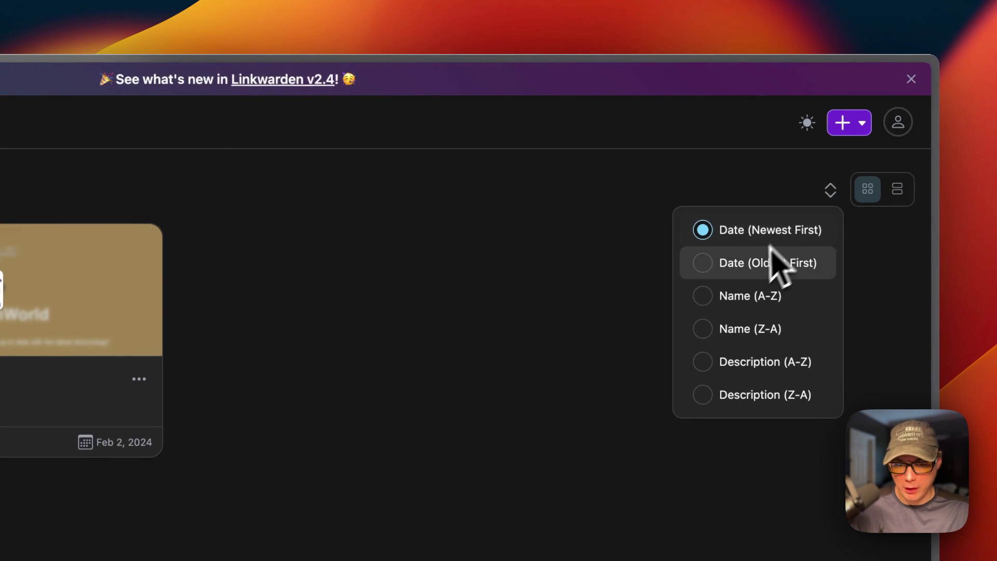
{"action": "left_click", "coordinate": [897, 189]}
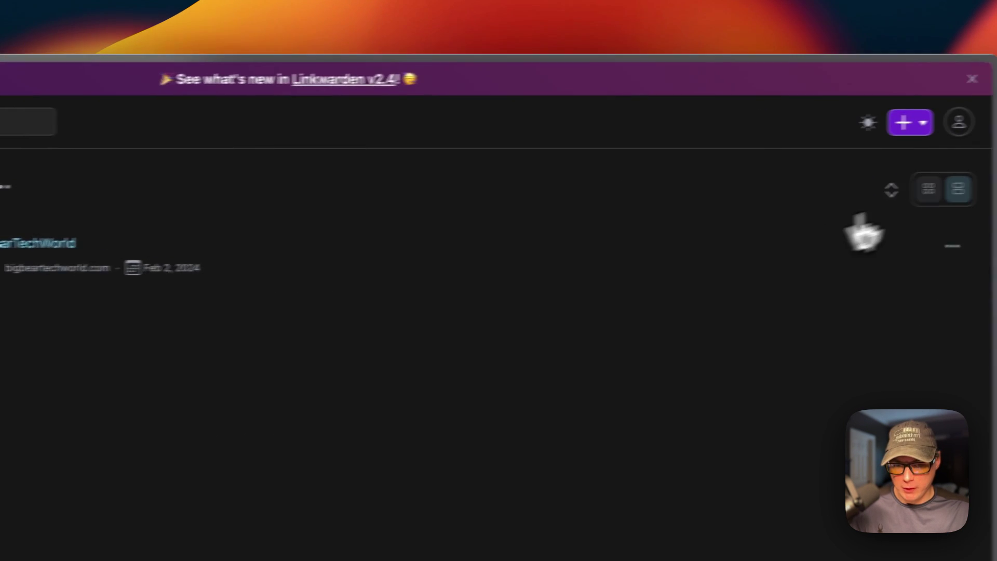
{"action": "left_click", "coordinate": [929, 188]}
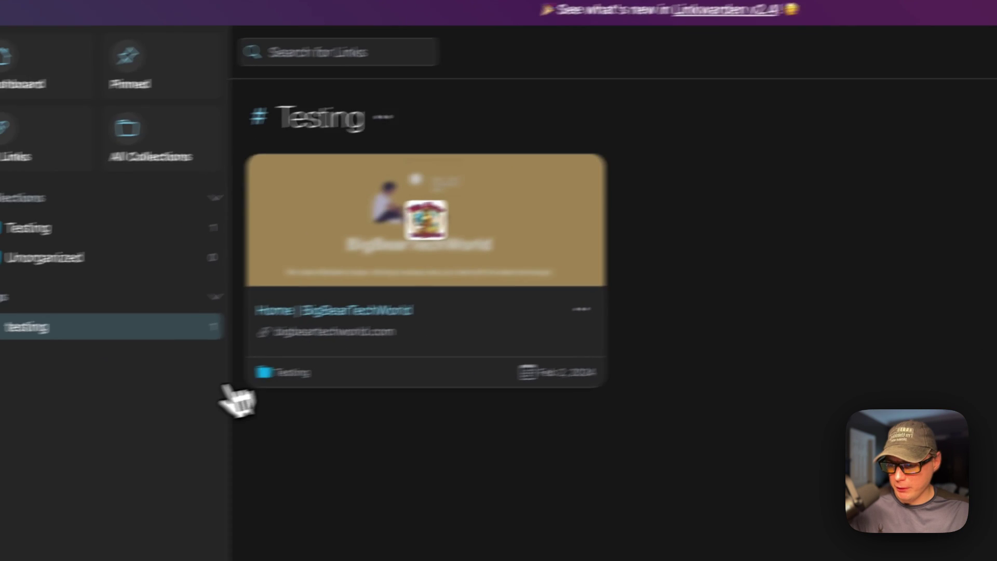
- Return to the dashboard and review its overview, recent links and pinned links
{"action": "left_click", "coordinate": [127, 154]}
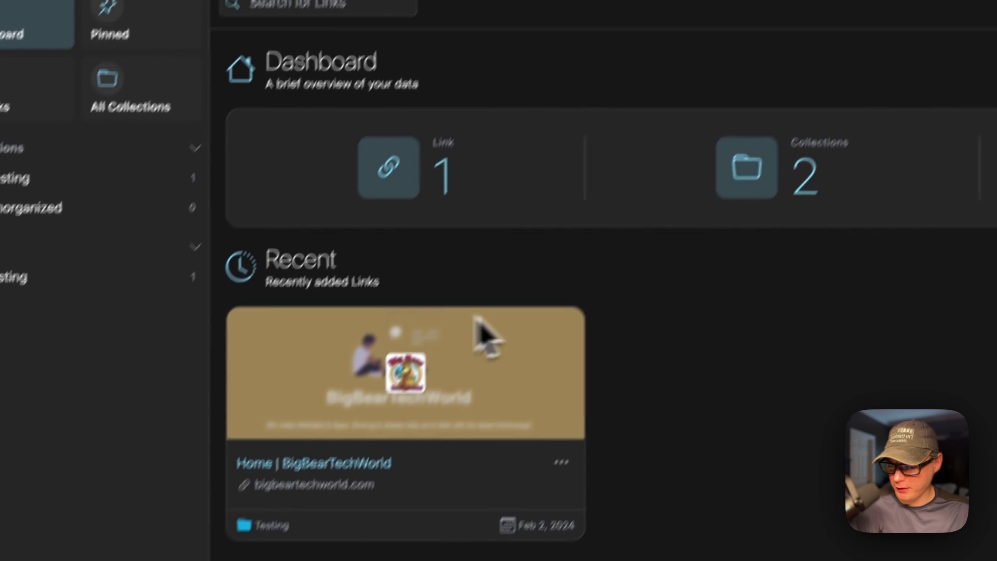
{"action": "scroll", "coordinate": [601, 443], "scroll_direction": "down", "scroll_amount": 3}
{"action": "scroll", "coordinate": [447, 379], "scroll_direction": "up", "scroll_amount": 2}
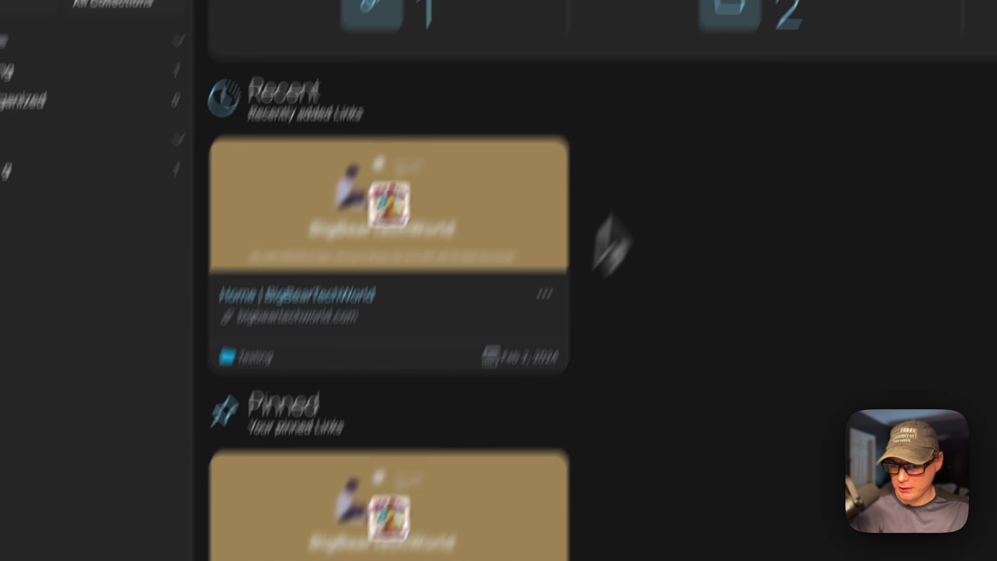
{"action": "scroll", "coordinate": [649, 182], "scroll_direction": "up", "scroll_amount": 2}
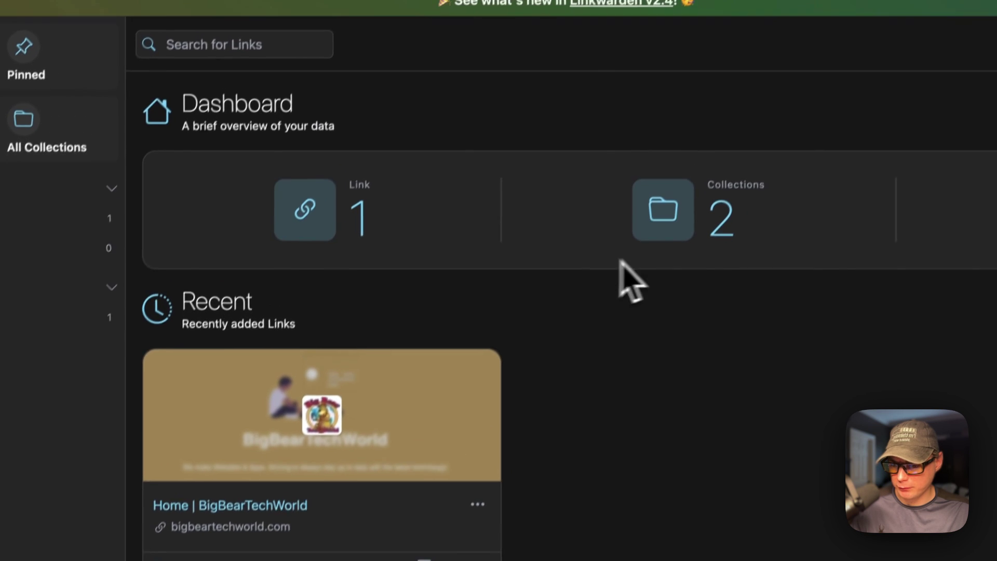